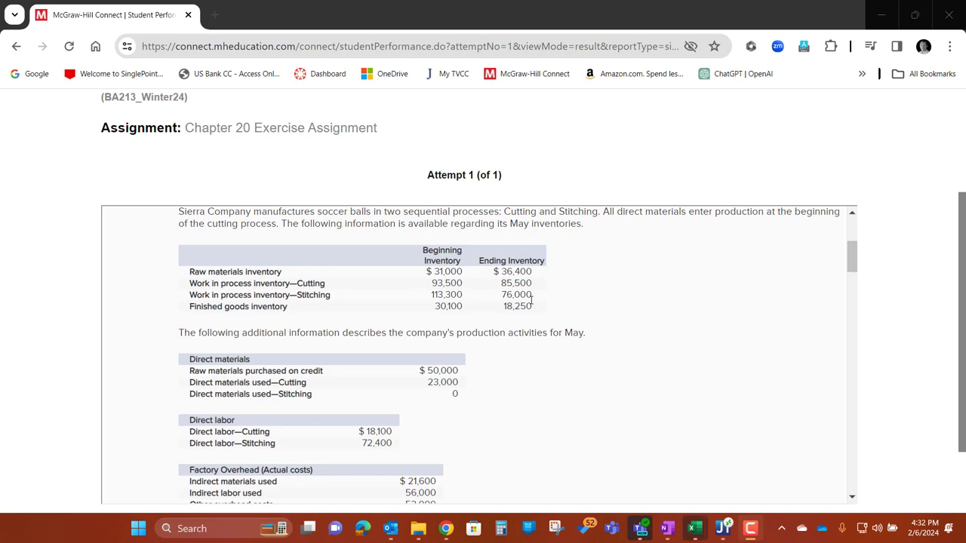
- Read through Sierra Company's inventory, cost, overhead and sales data, and highlight "Cutting to Stitching" in the Part 1 requirement
scroll(352, 258, "up", 1)
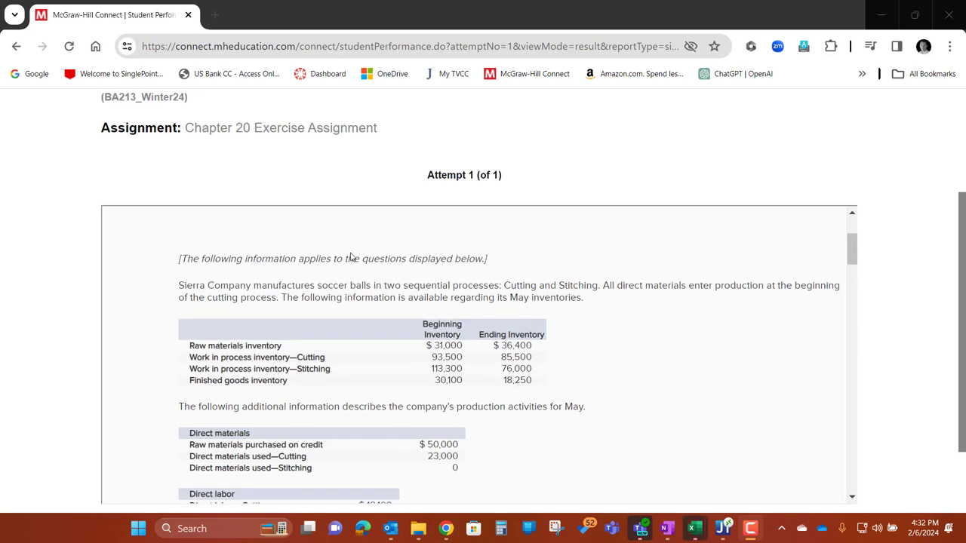
scroll(351, 256, "down", 1)
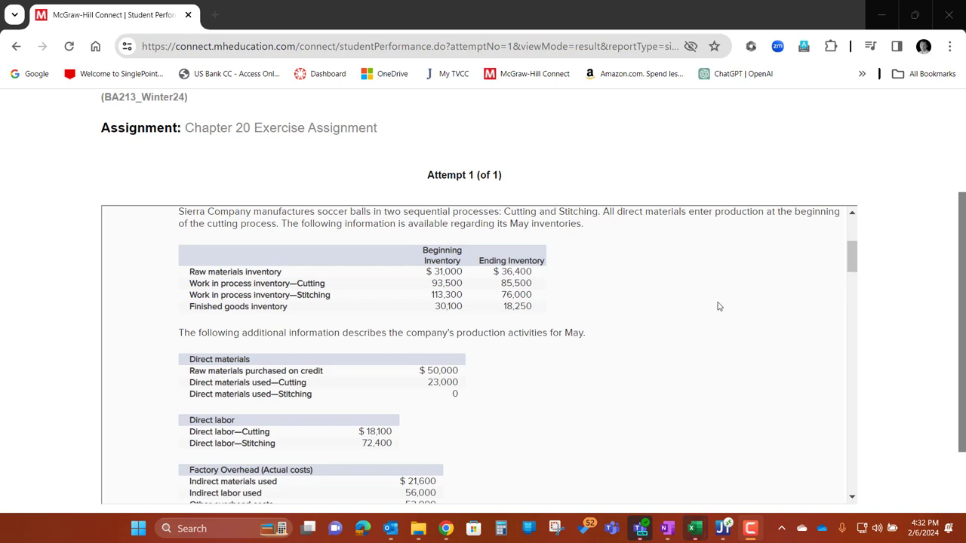
scroll(699, 310, "up", 1)
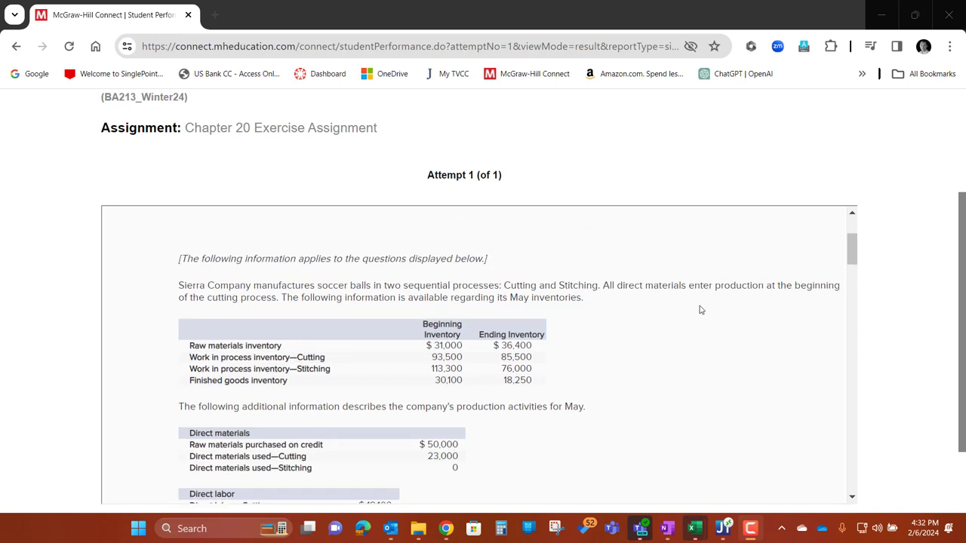
scroll(667, 320, "down", 1)
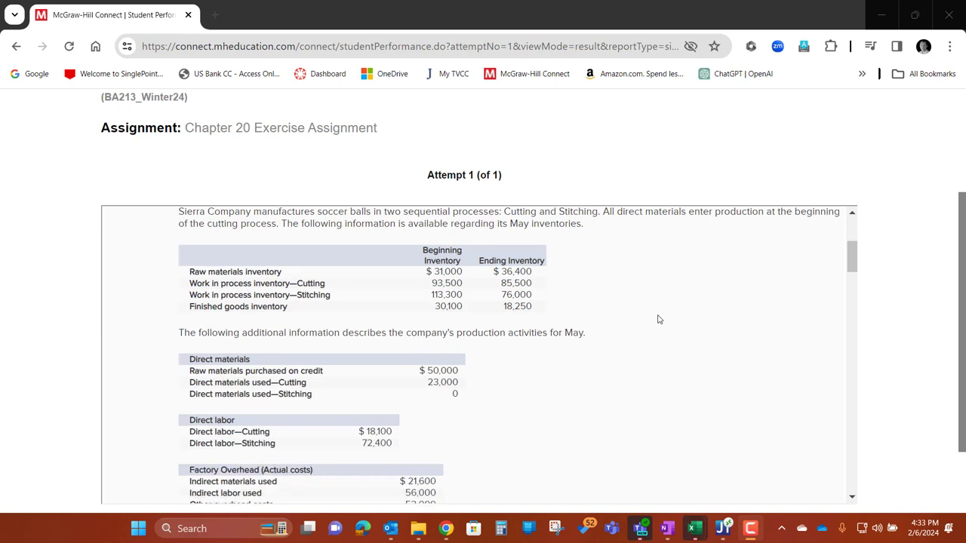
scroll(662, 320, "down", 1)
scroll(658, 315, "down", 7)
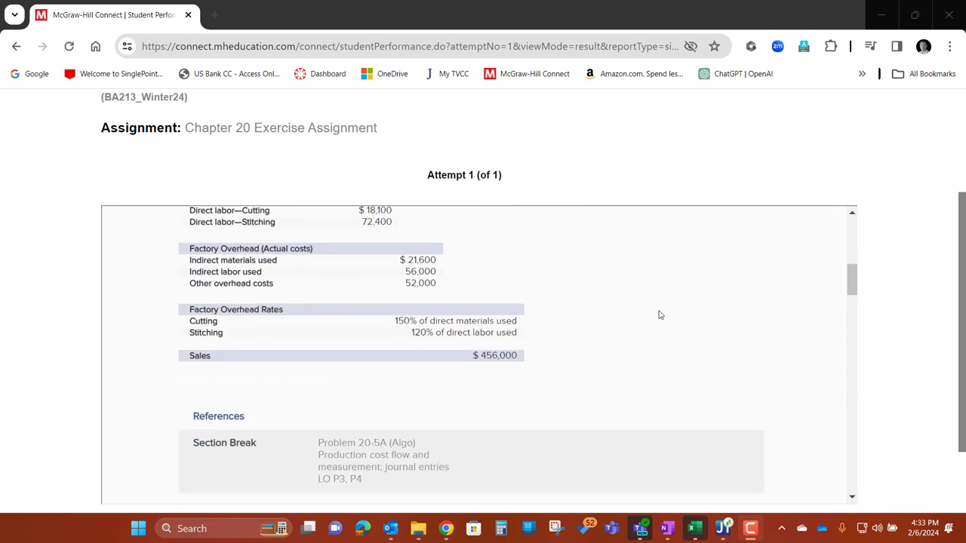
scroll(658, 315, "down", 1)
scroll(660, 314, "up", 8)
scroll(659, 314, "down", 4)
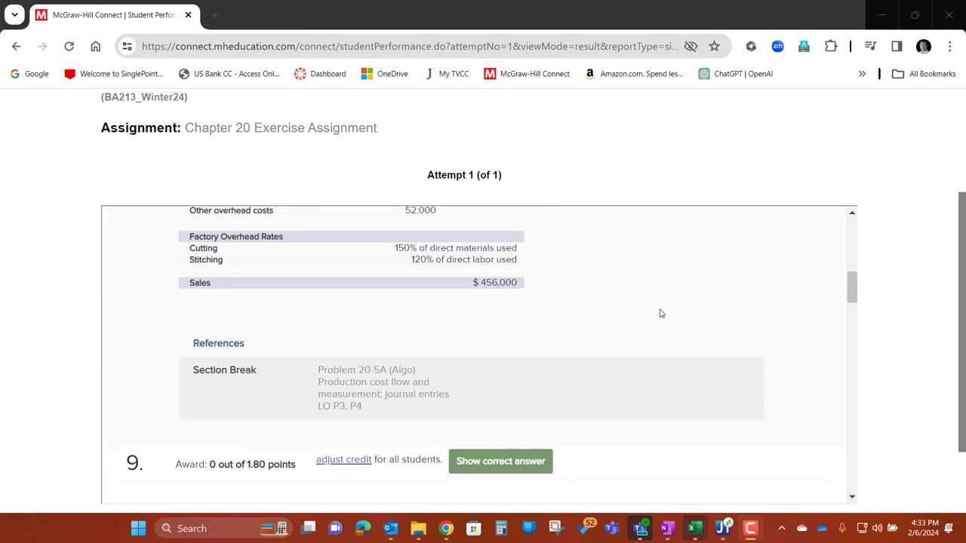
scroll(661, 312, "up", 7)
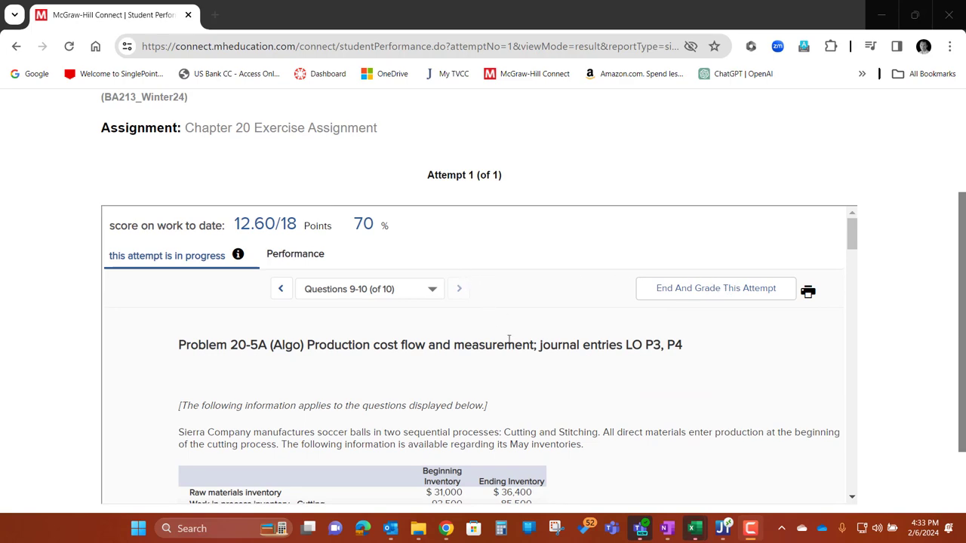
scroll(552, 330, "down", 1)
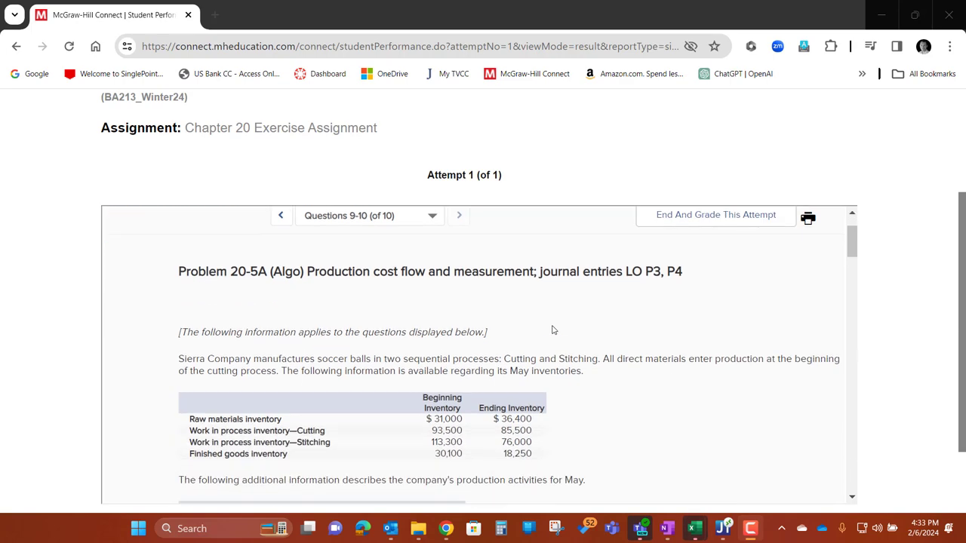
scroll(607, 344, "down", 5)
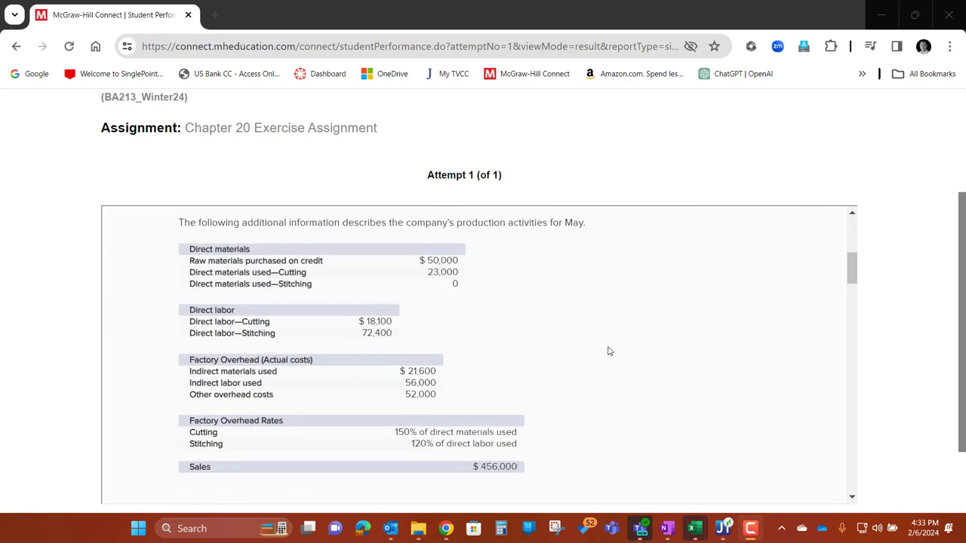
scroll(607, 349, "down", 5)
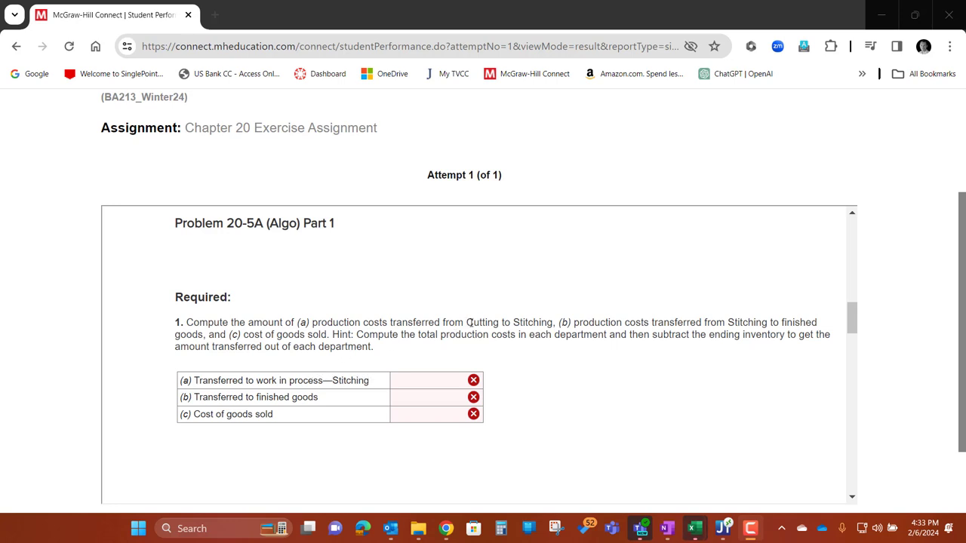
left_click_drag(467, 322, 554, 323)
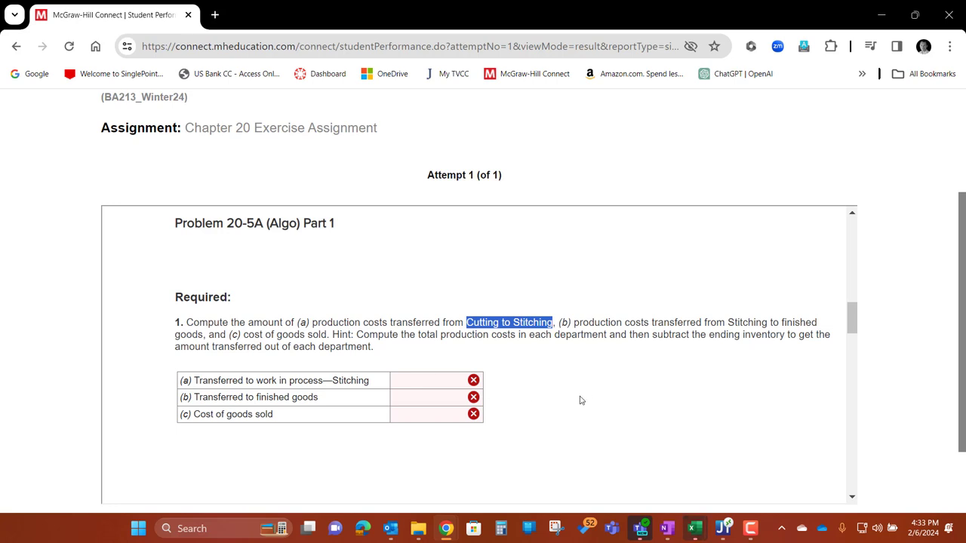
- Highlight Cutting's beginning work in process inventory and its direct materials used in the problem data
scroll(579, 399, "up", 1)
scroll(579, 399, "down", 1)
scroll(451, 466, "up", 5)
scroll(451, 466, "up", 6)
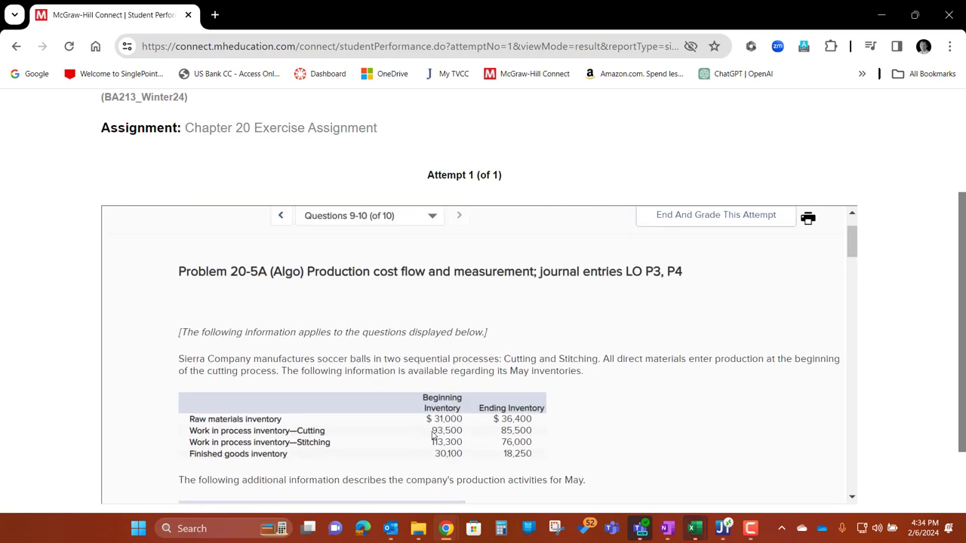
left_click_drag(433, 430, 462, 431)
scroll(491, 451, "down", 2)
scroll(491, 450, "down", 1)
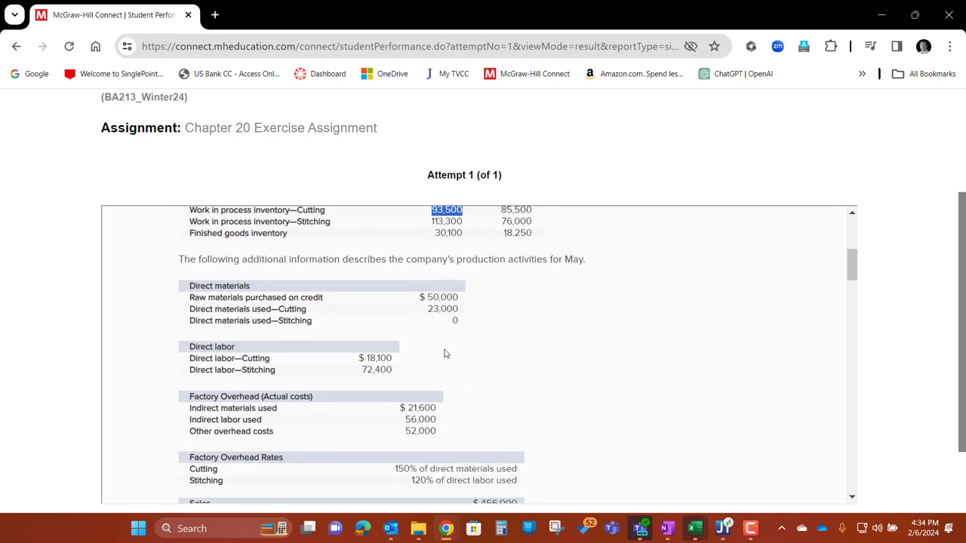
left_click_drag(426, 310, 465, 310)
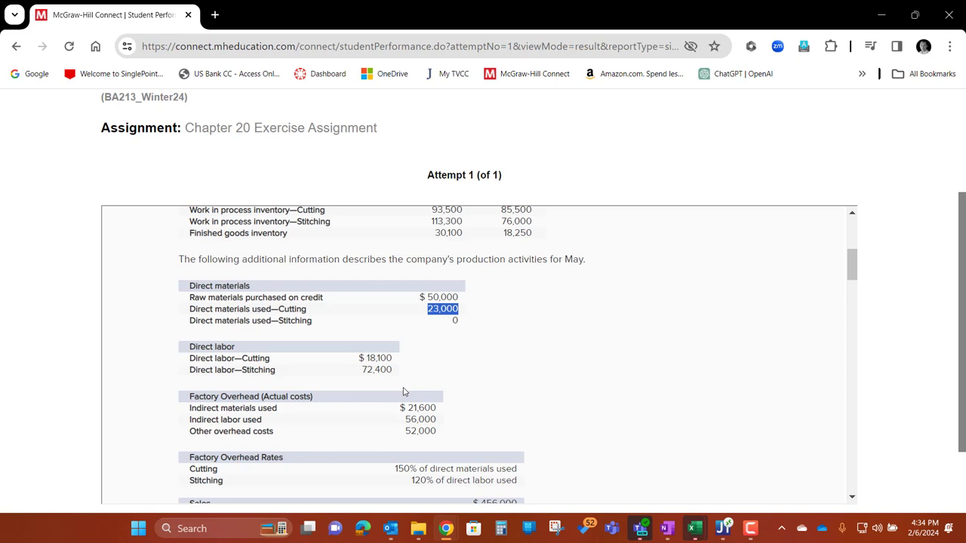
- Highlight Cutting's direct labor, its factory overhead rate, and the direct materials amount on which that rate is based
scroll(404, 392, "down", 1)
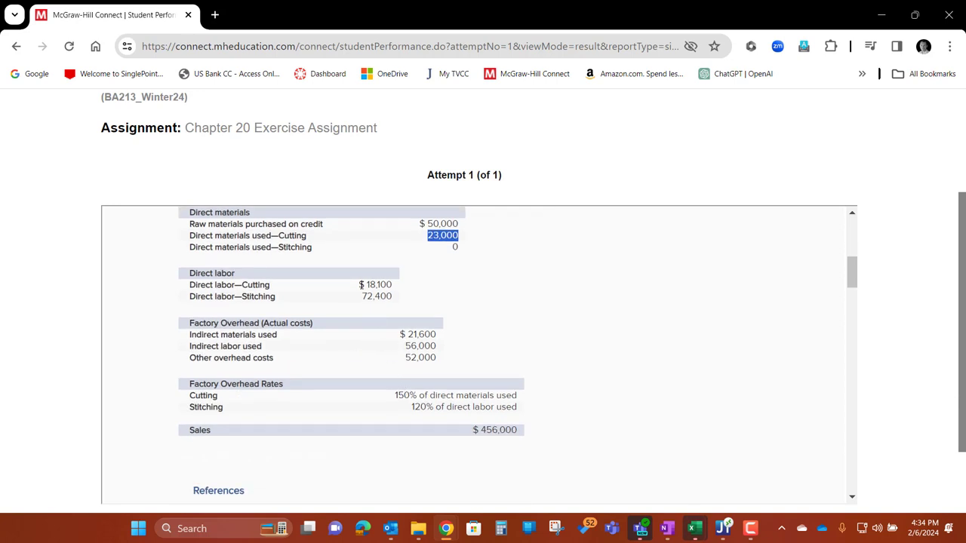
left_click_drag(363, 285, 396, 286)
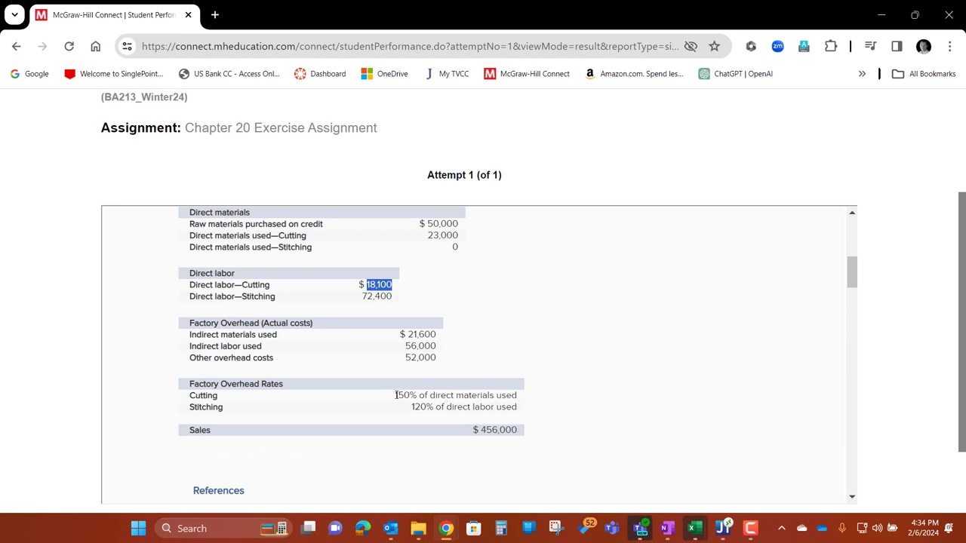
left_click_drag(394, 395, 521, 396)
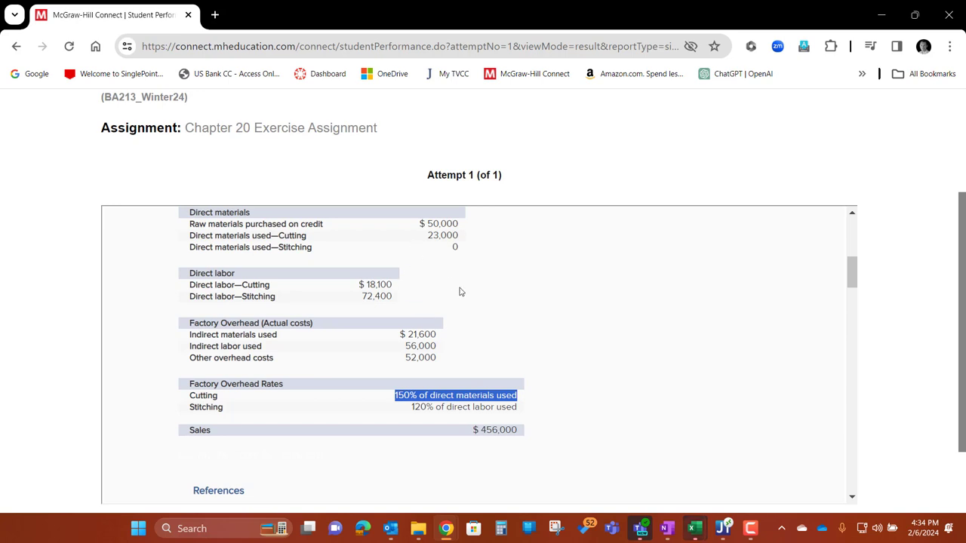
scroll(460, 291, "up", 1)
left_click(429, 309)
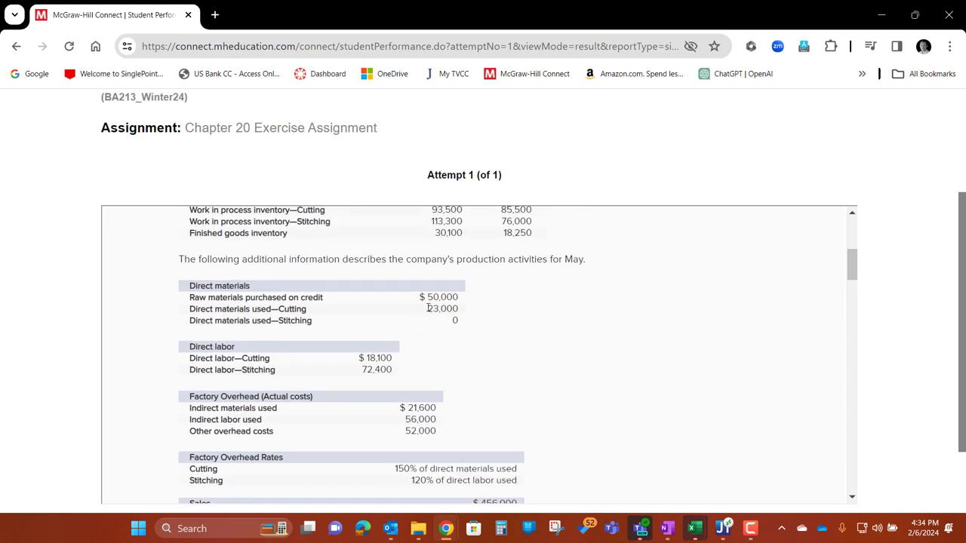
left_click_drag(429, 308, 462, 309)
- Highlight the ending work in process inventory for Cutting in the May inventories table
scroll(549, 343, "up", 1)
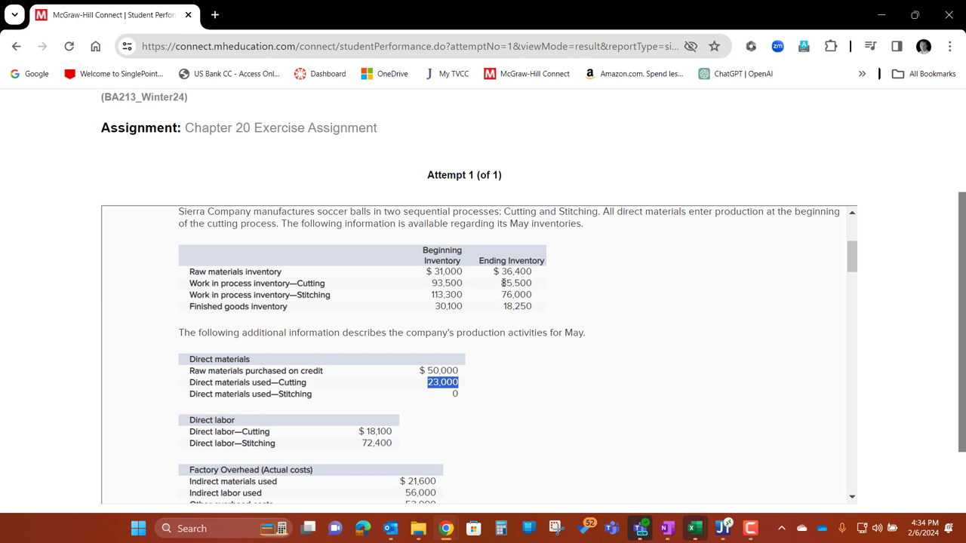
left_click(503, 283)
left_click_drag(501, 283, 543, 286)
scroll(689, 323, "down", 1)
scroll(698, 326, "up", 1)
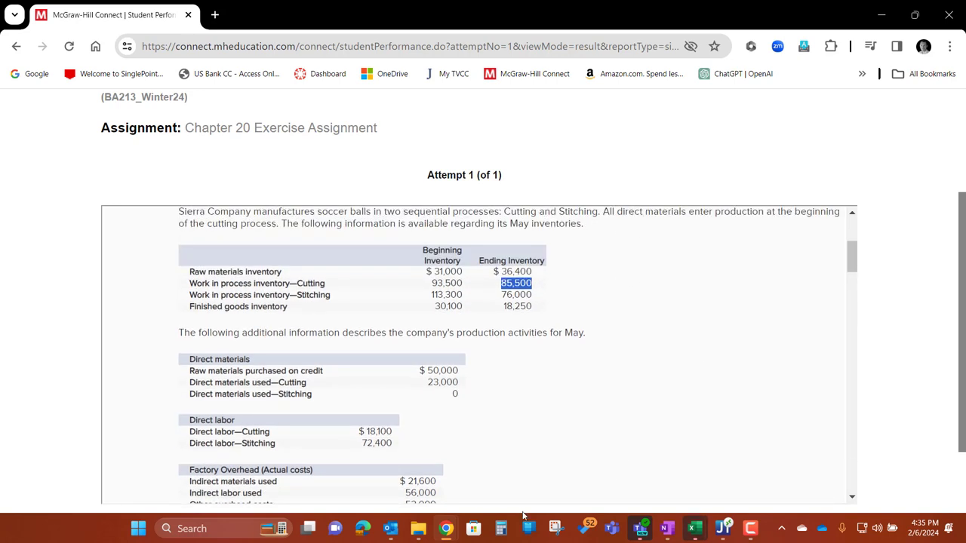
- Switch to Calculator and add Cutting's beginning work in process of 93,500 and direct materials used of 23,000
left_click(506, 532)
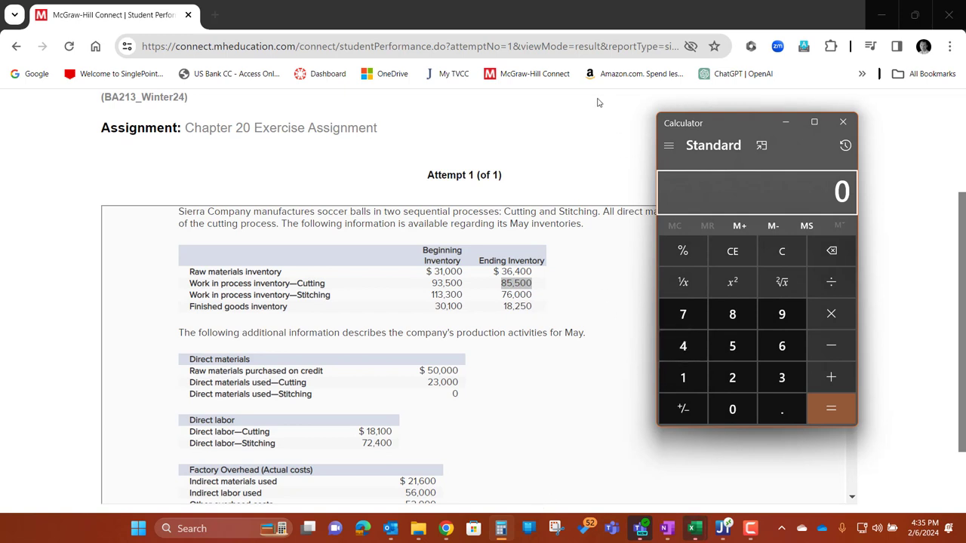
key("9")
key("3")
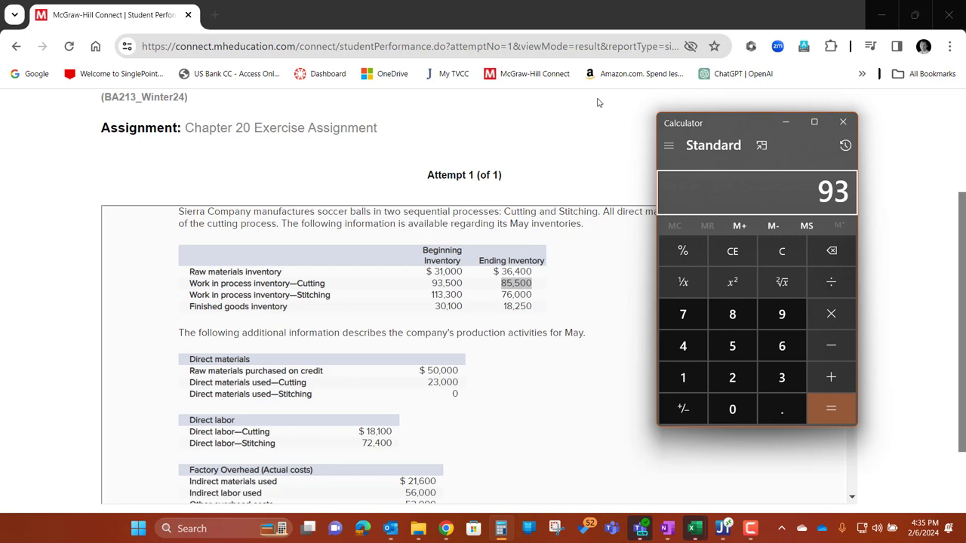
key("5")
key("0")
key("0")
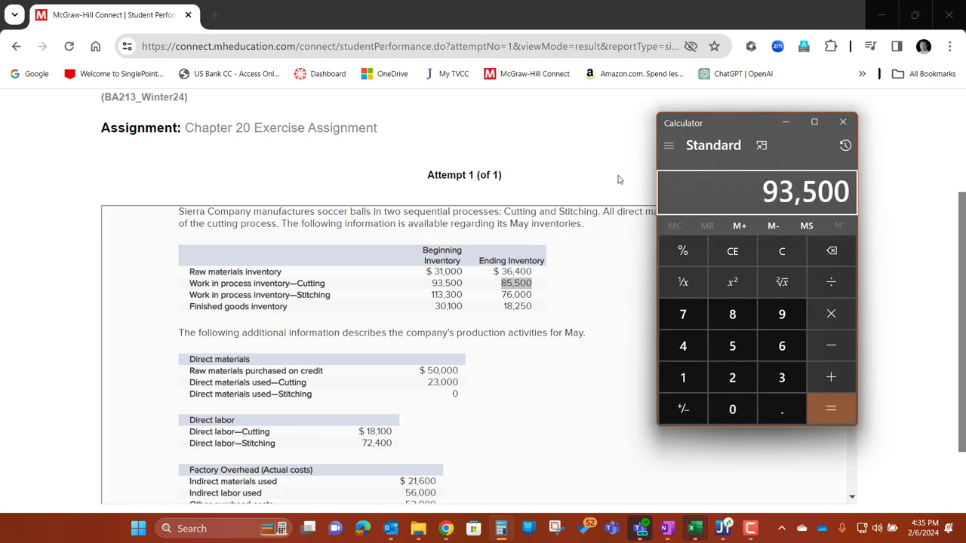
key("plus")
key("2")
key("3")
key("0")
key("0")
key("0")
key("plus")
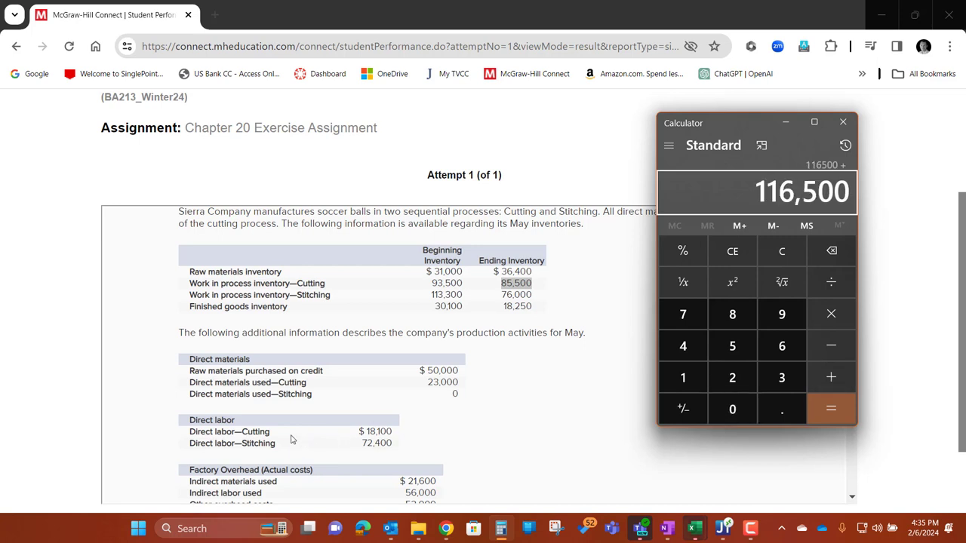
- Add Cutting's direct labor of 18,100 to the running total
key("1")
key("8")
key("1")
key("0")
key("0")
key("Return")
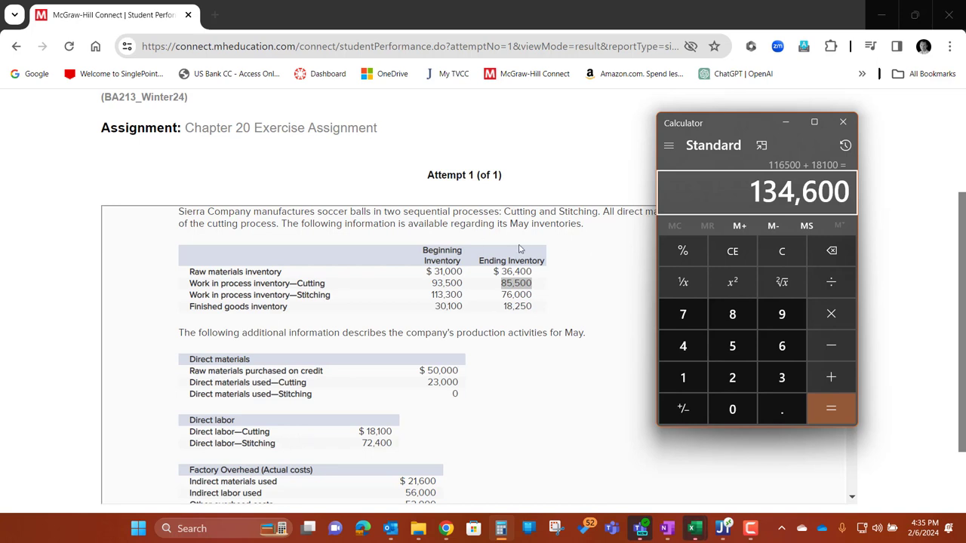
- Clear the calculator, compute Cutting's applied overhead as 1.5 × 23,000, and open the calculation history
left_click(783, 252)
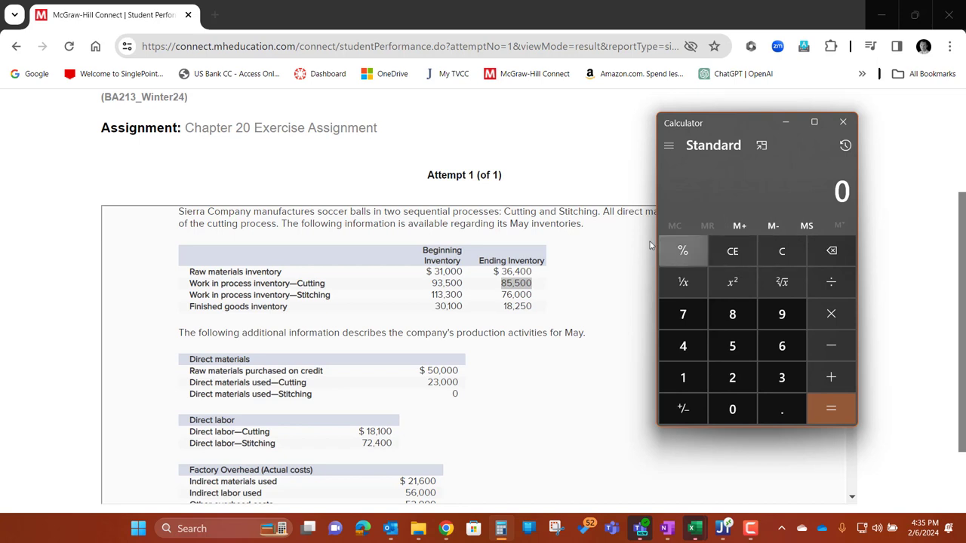
scroll(414, 369, "down", 1)
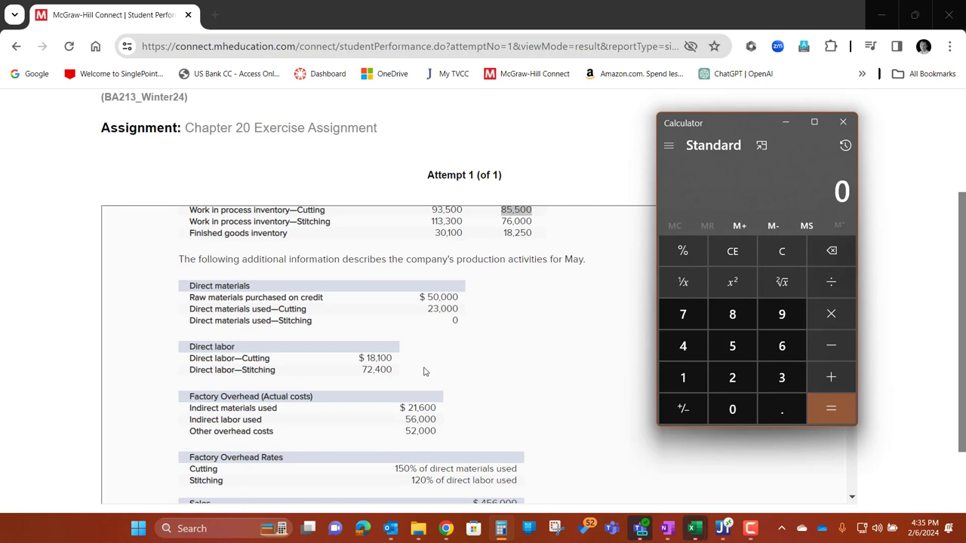
type("1.5")
key("asterisk")
type("23")
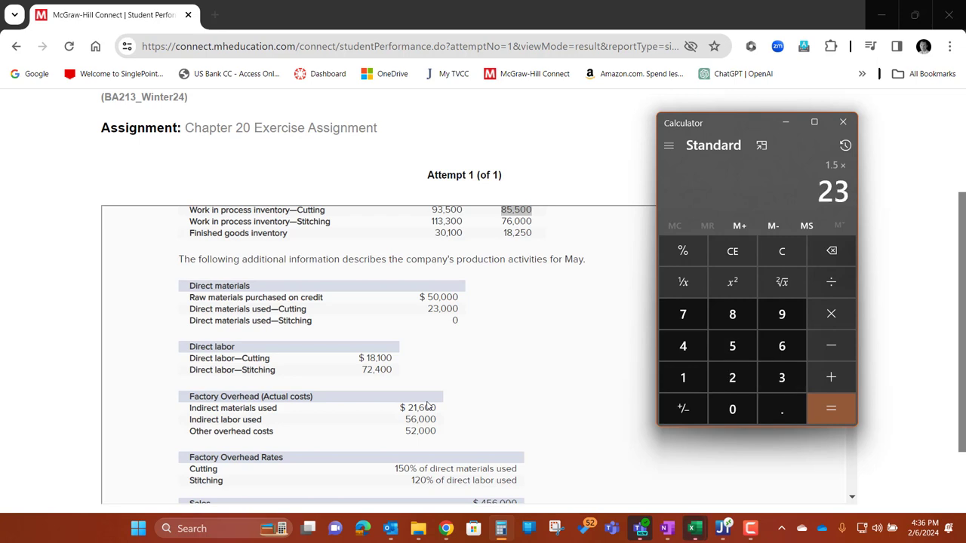
type("00000")
key("Return")
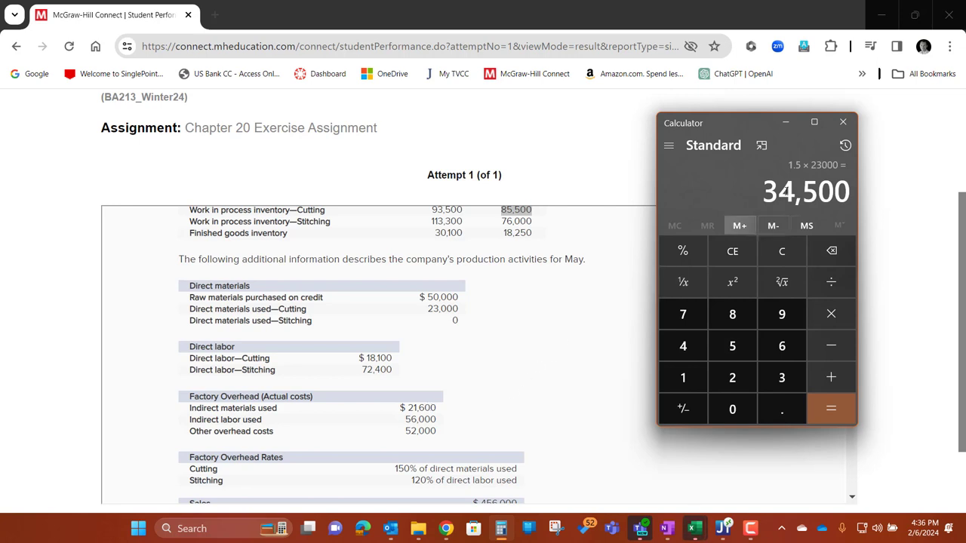
left_click(845, 146)
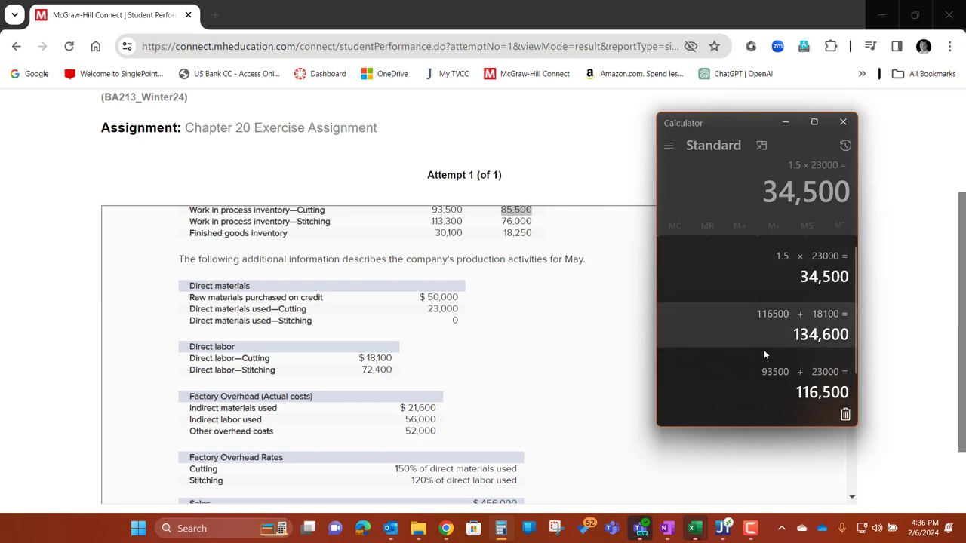
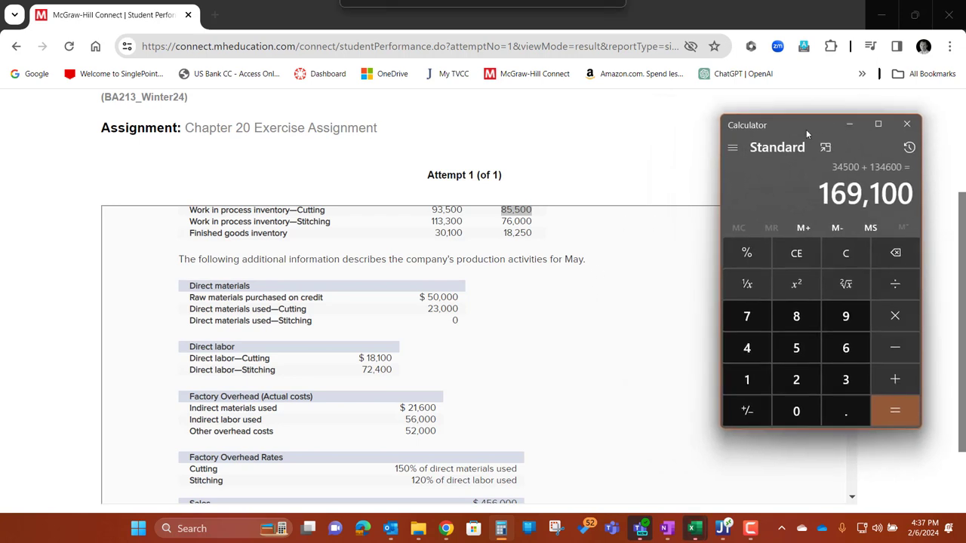
- Return to the assignment in the browser and highlight Cutting's ending work in process inventory of 85,500
left_click(549, 292)
scroll(549, 295, "up", 2)
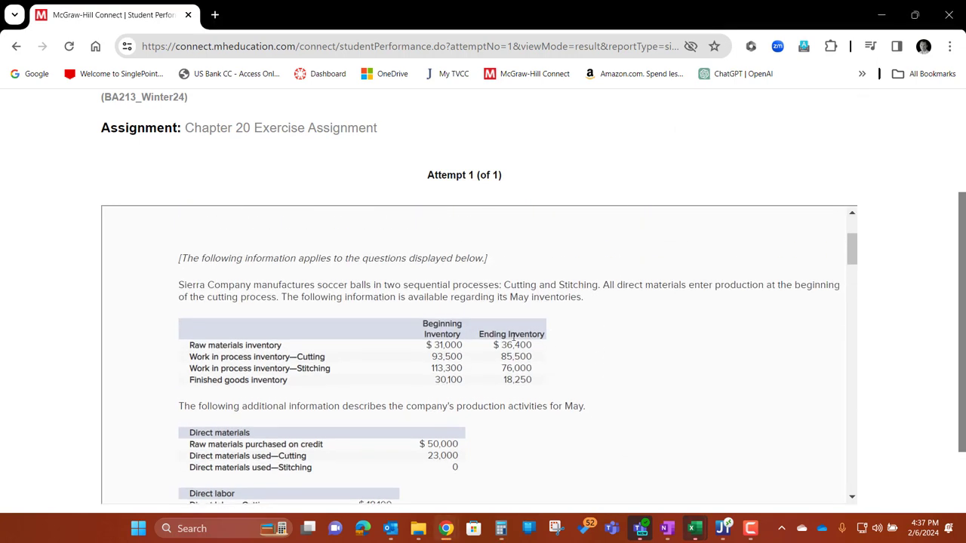
left_click_drag(532, 356, 501, 356)
- Switch to Calculator, subtract Cutting's ending work in process of 85,500 from the running total, and clear the display
mouse_move(504, 531)
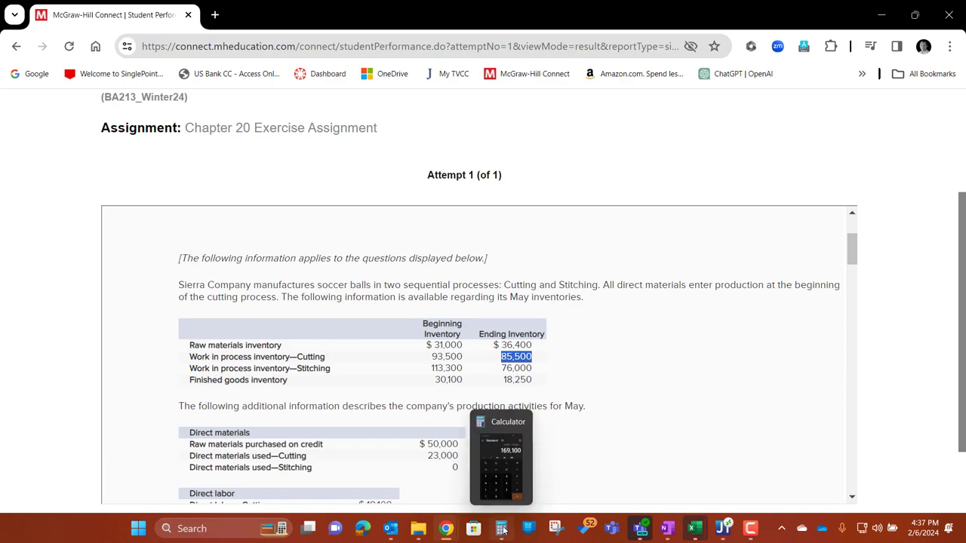
left_click(510, 464)
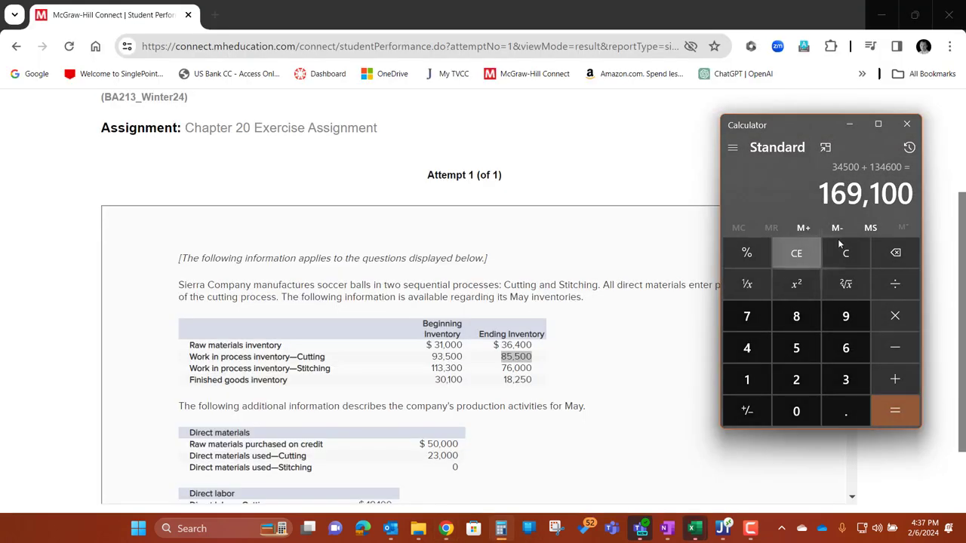
left_click(895, 346)
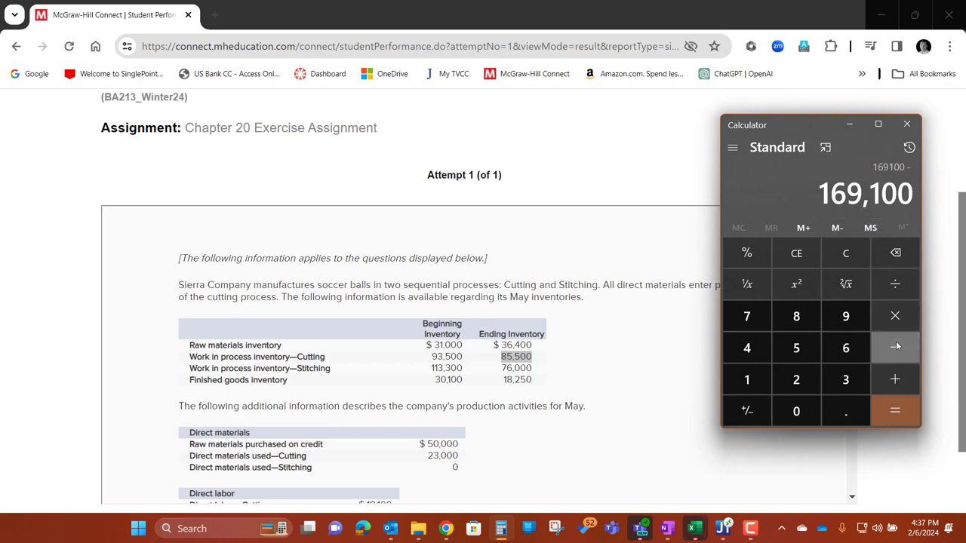
type("85500")
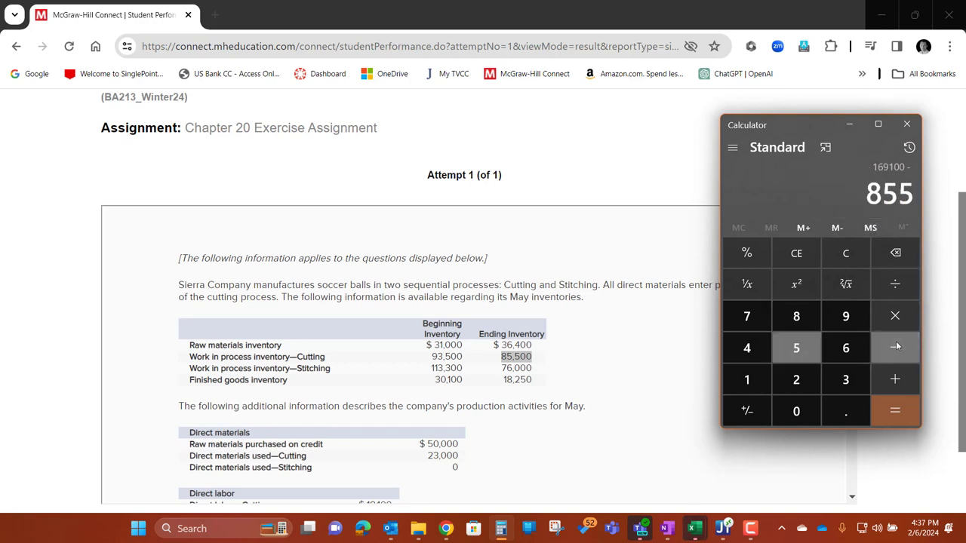
key("Return")
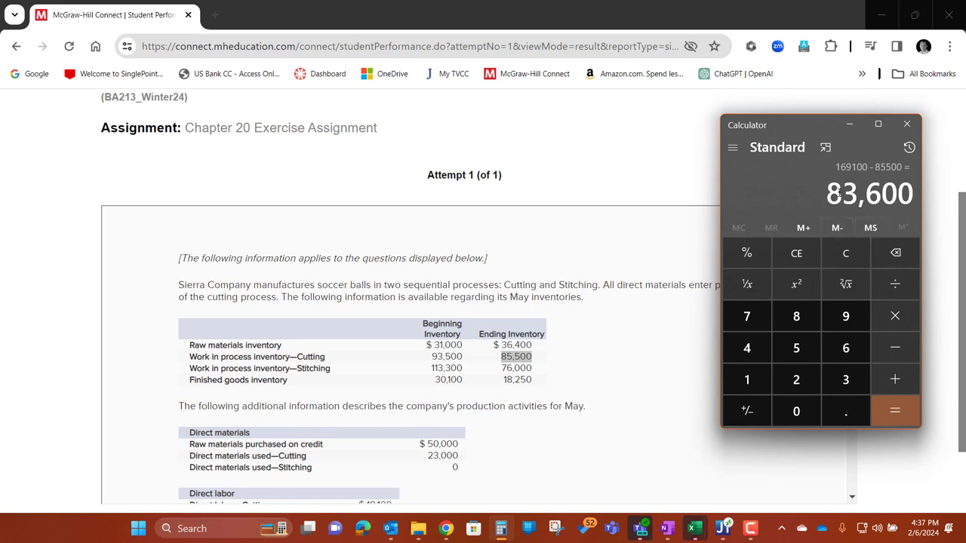
left_click(846, 252)
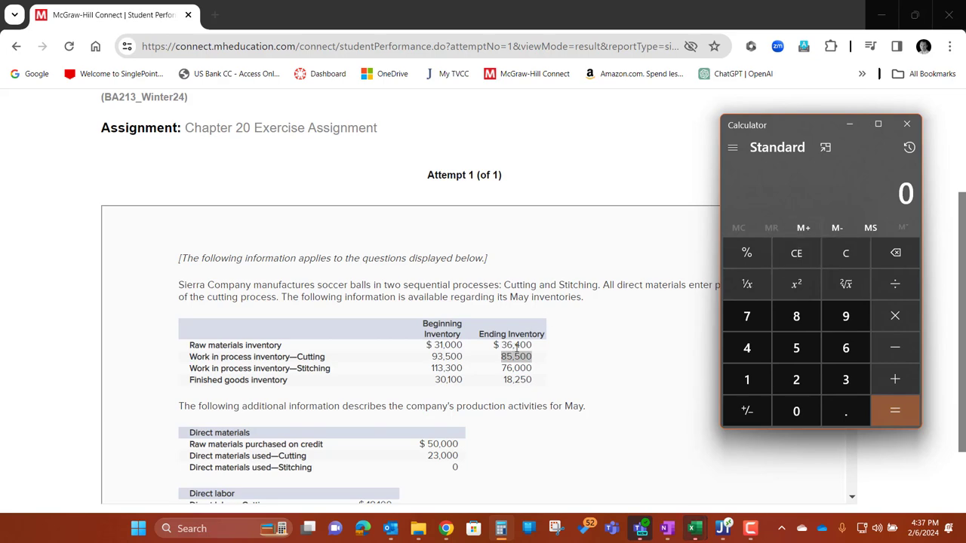
- Review the three amounts required in Problem 20-5A Part 1 and return to the May inventory and production data
scroll(368, 371, "down", 6)
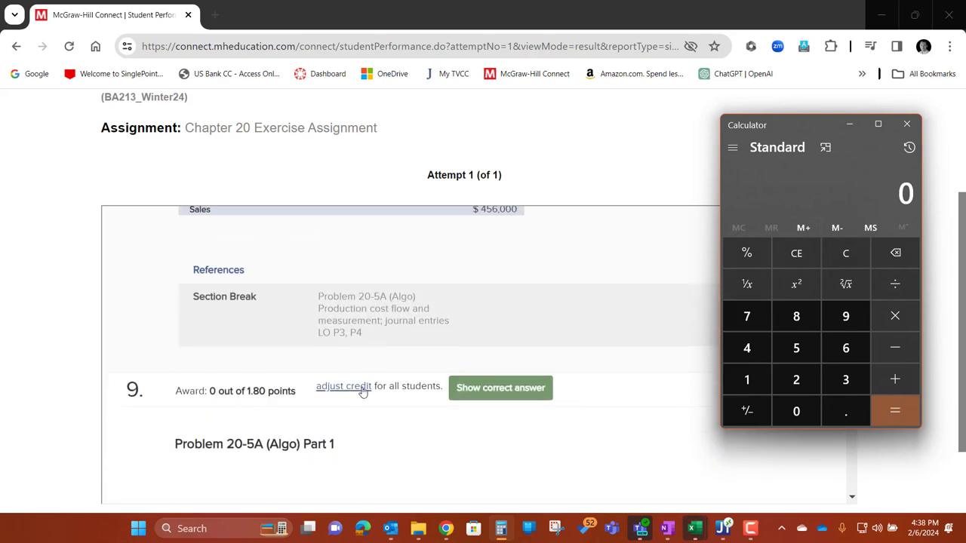
scroll(363, 392, "down", 10)
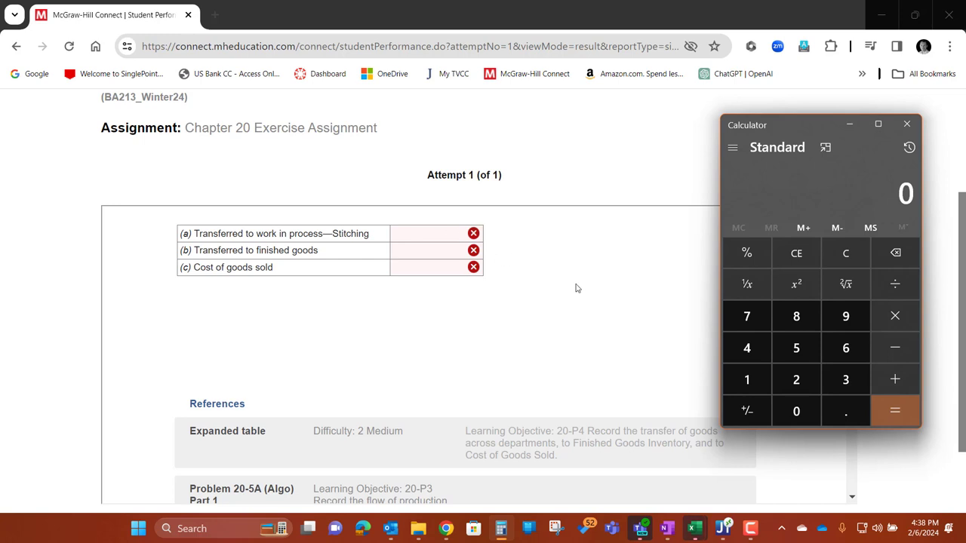
scroll(576, 288, "up", 3)
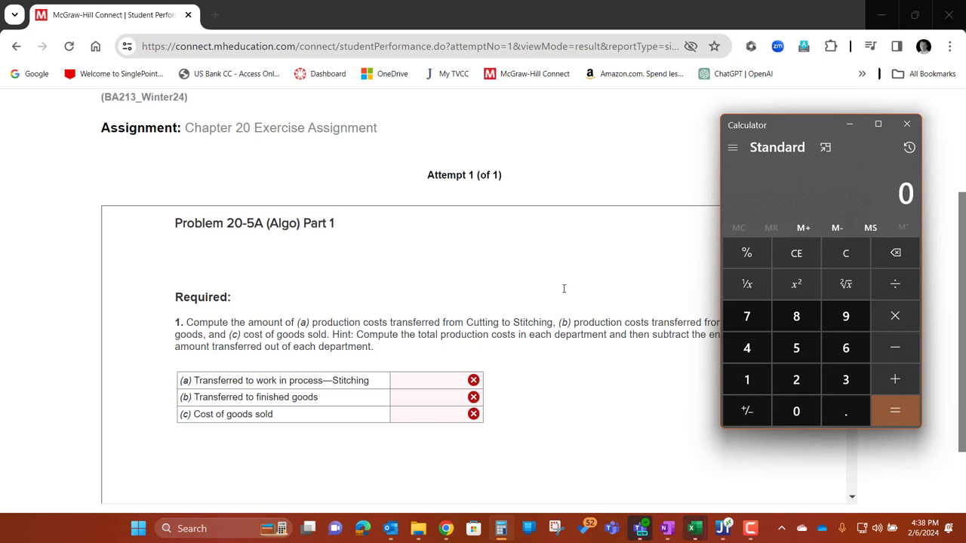
scroll(566, 197, "up", 2)
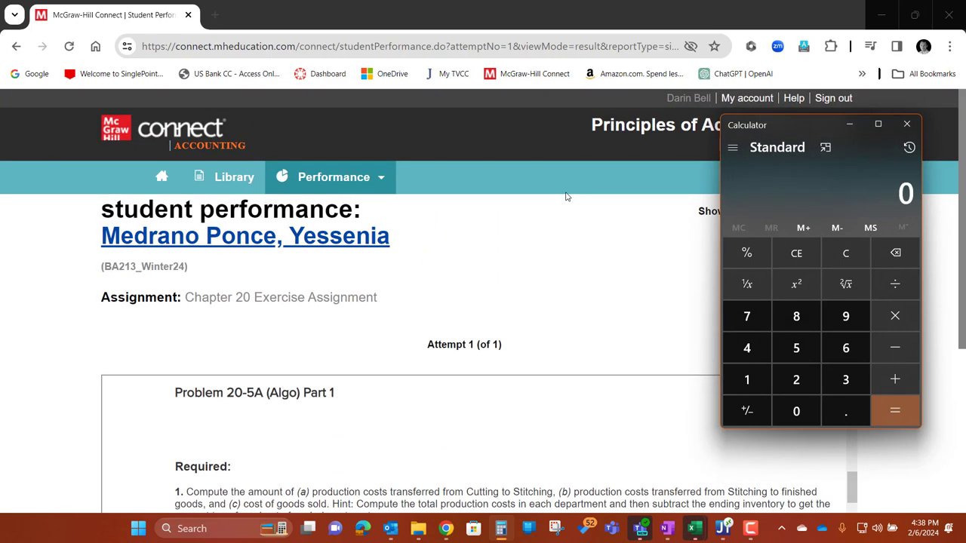
scroll(555, 453, "down", 5)
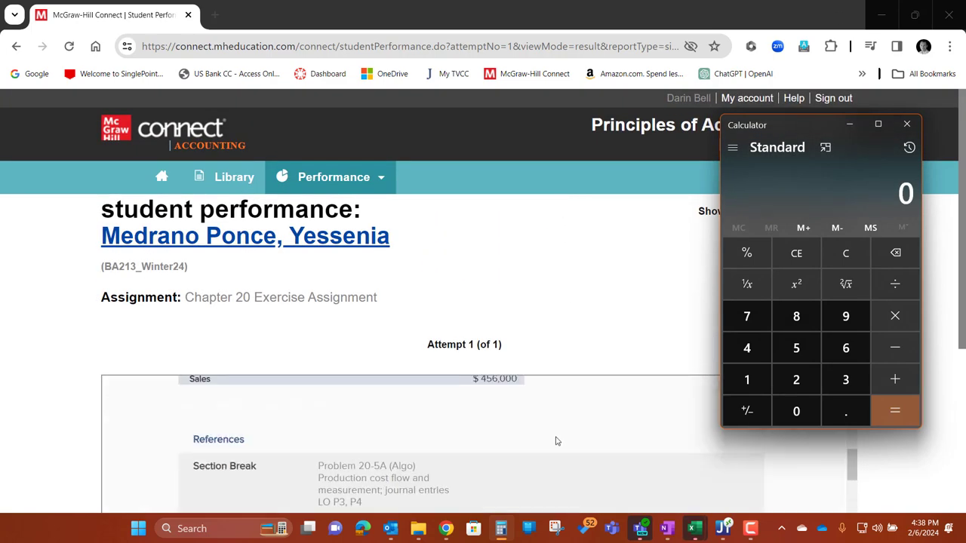
scroll(555, 441, "up", 6)
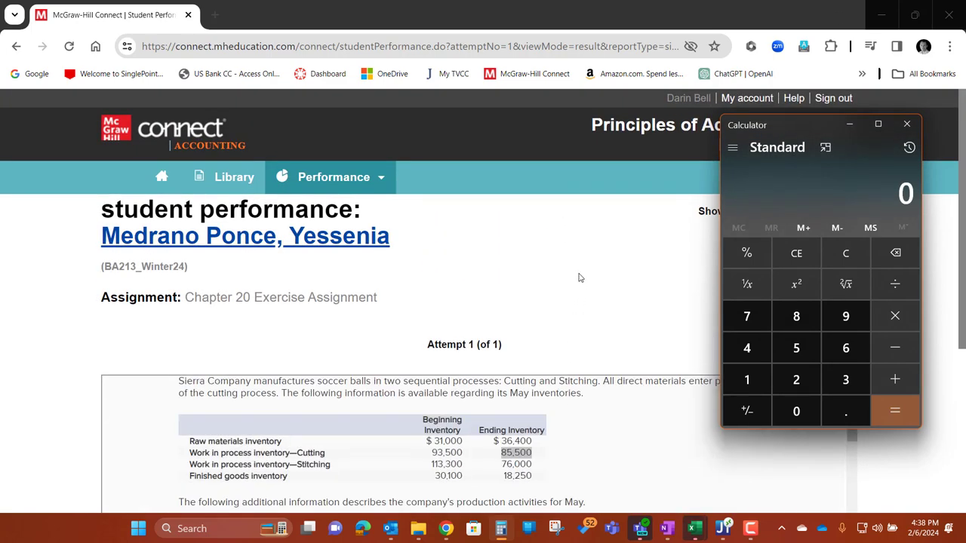
scroll(580, 278, "down", 2)
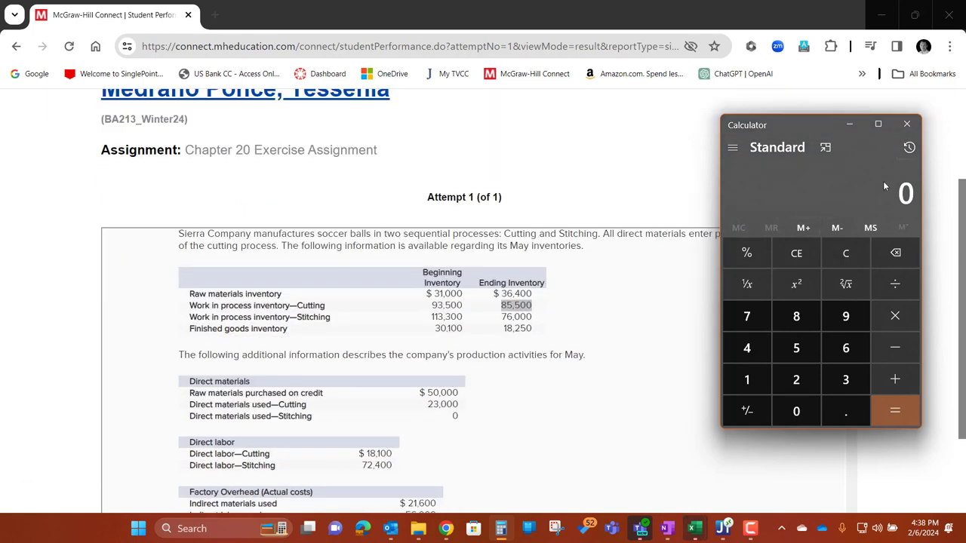
- Add Stitching's beginning work in process of 113,300 and the 83,600 transferred from Cutting, consulting the calculation history for the transferred amount
type("113,300")
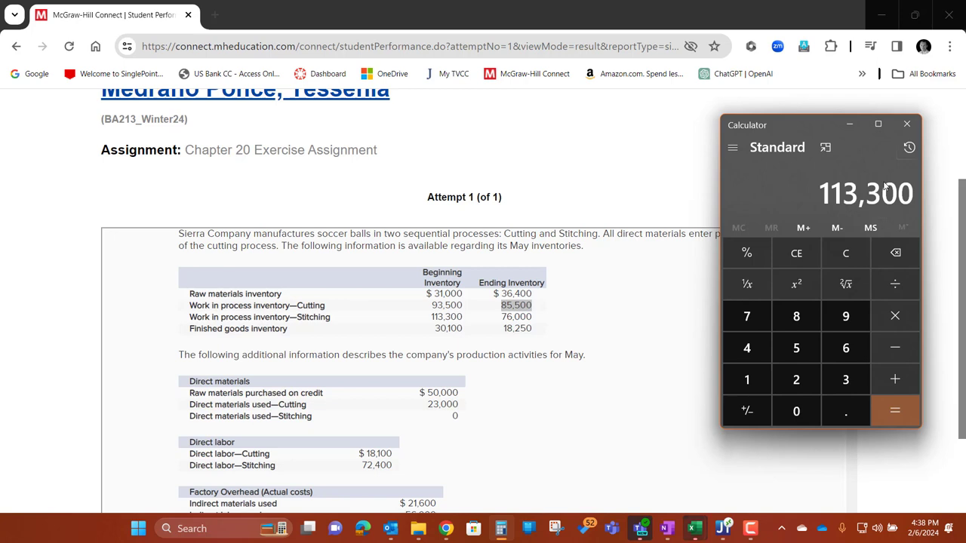
key("plus")
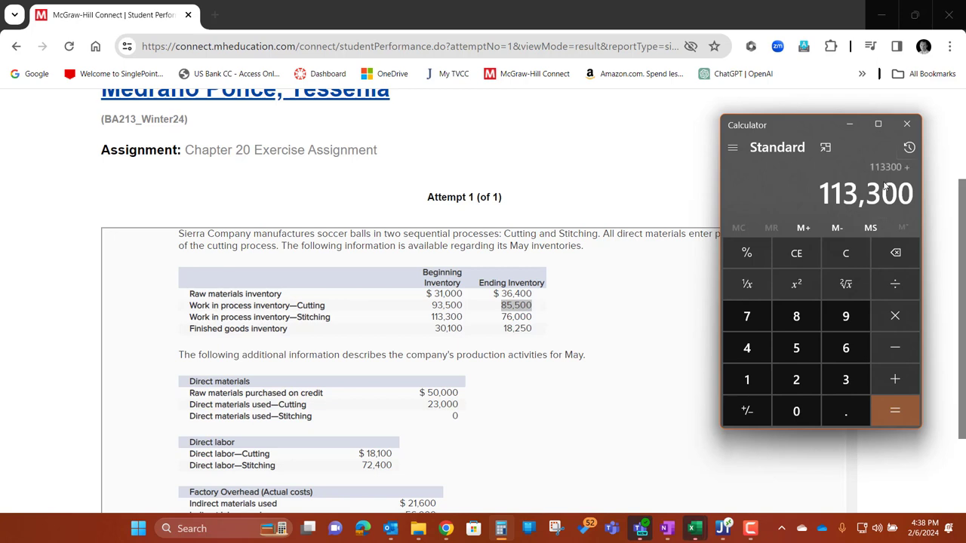
left_click(910, 147)
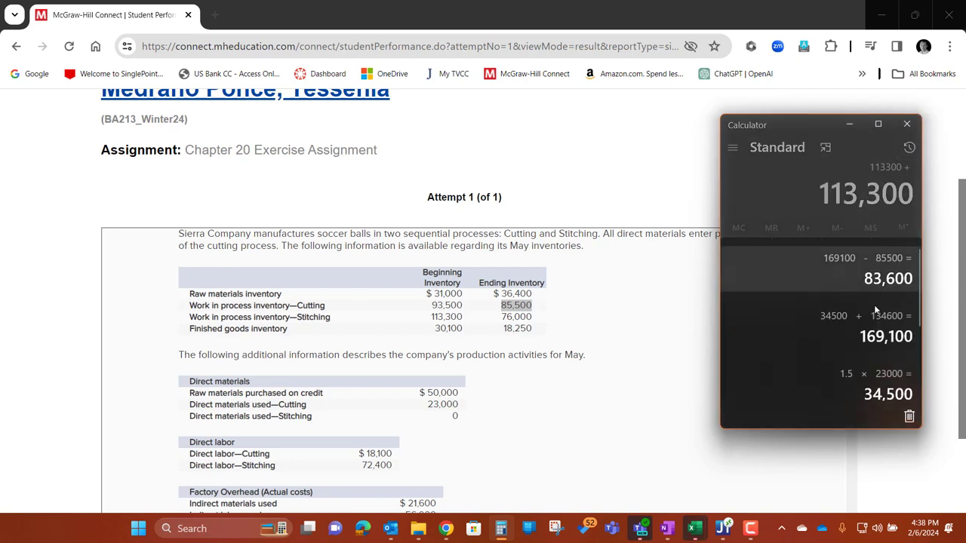
left_click(794, 195)
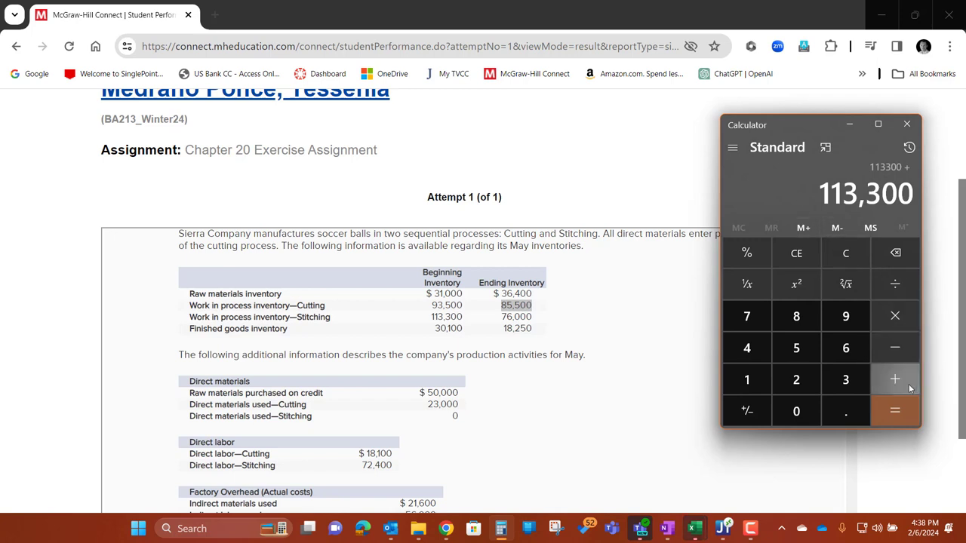
type("83600")
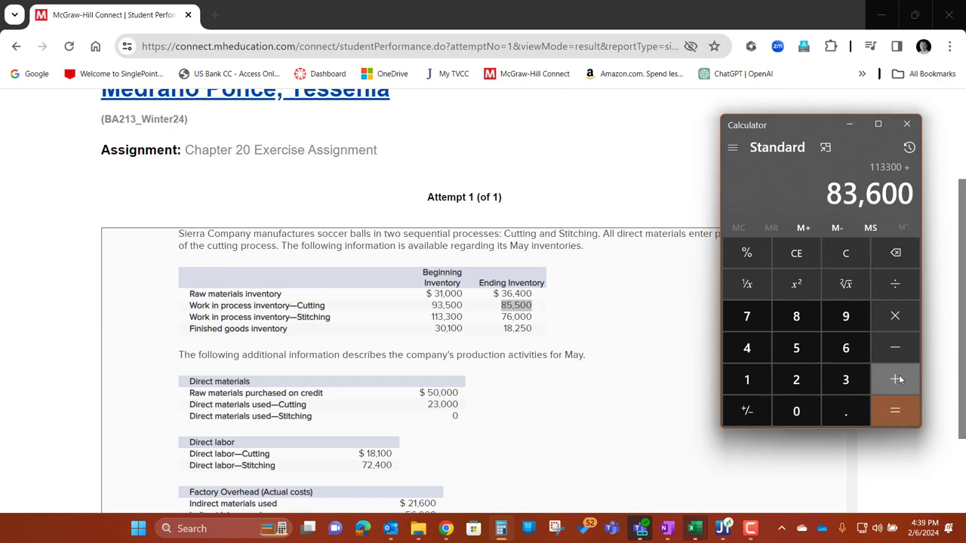
left_click(900, 379)
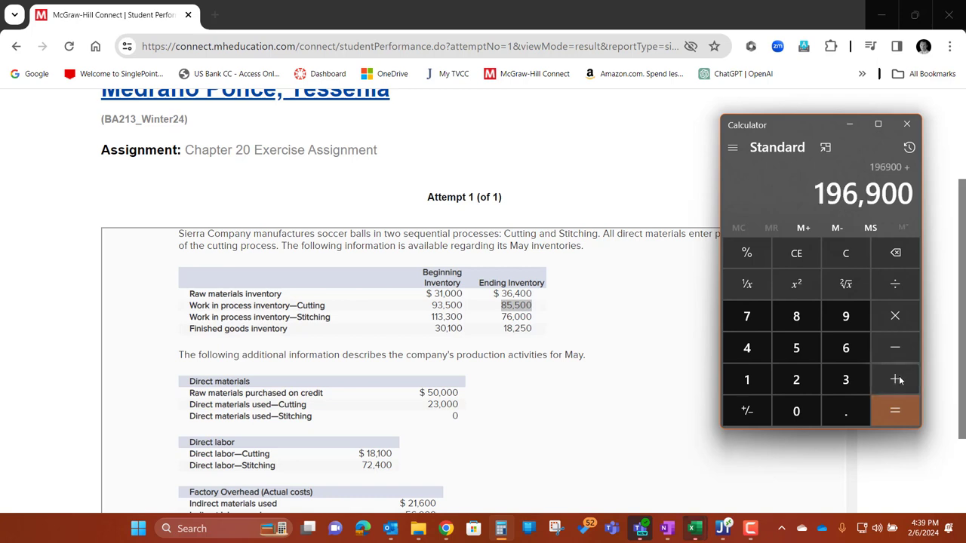
- Add Stitching's direct labor of 72,400 to the running total
scroll(393, 358, "down", 1)
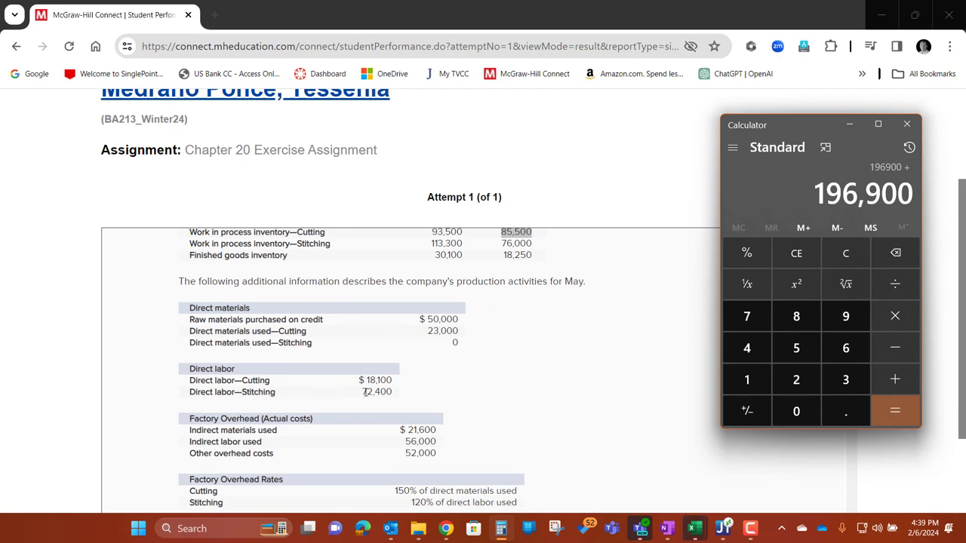
type("72400")
key("Return")
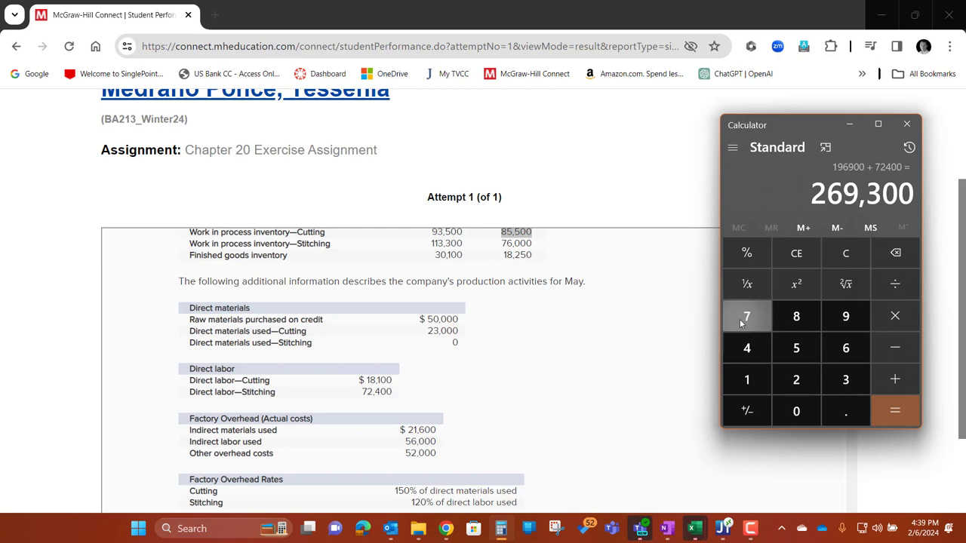
- Clear the calculator, highlight Stitching's overhead rate in the assignment, and compute its applied overhead as 1.2 × 72,400
left_click(847, 253)
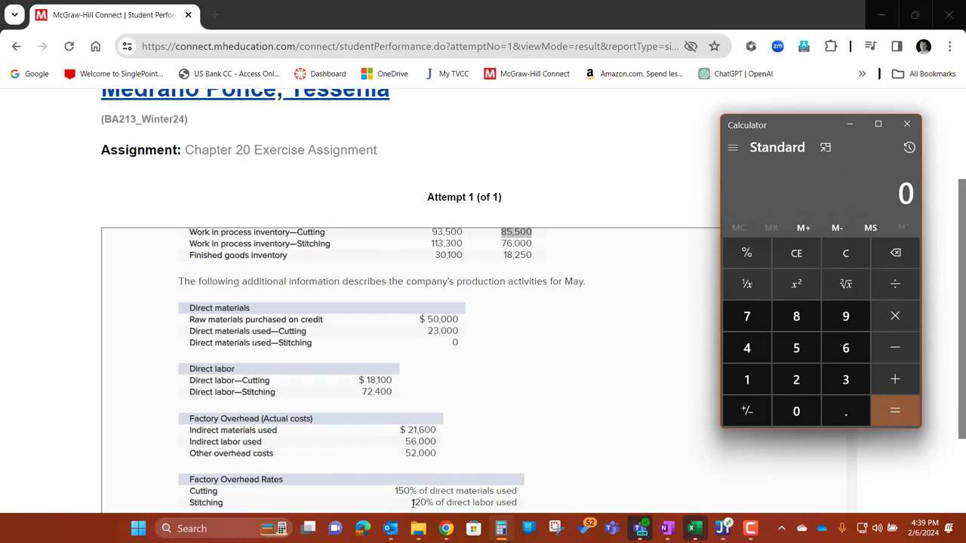
left_click_drag(413, 503, 522, 502)
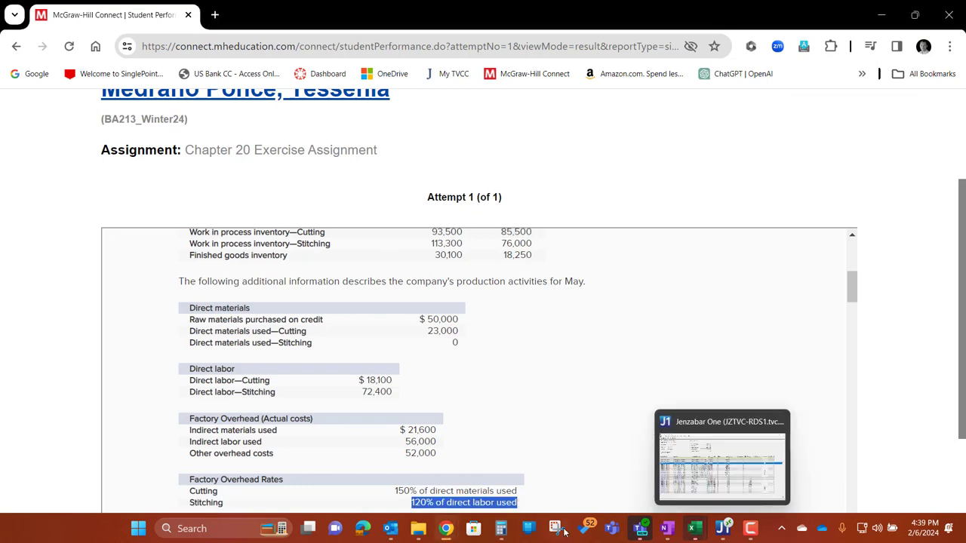
left_click(501, 528)
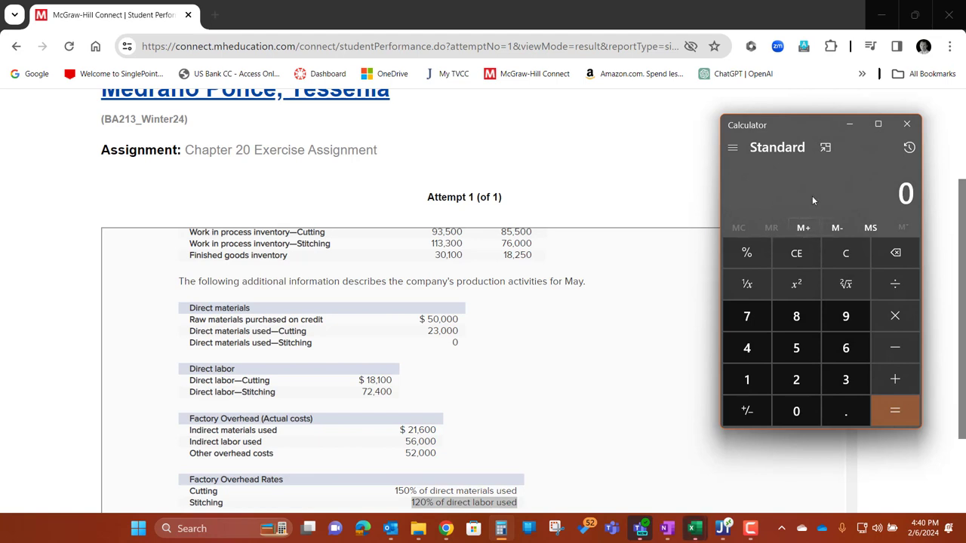
type("1.2")
key("asterisk")
type("72400")
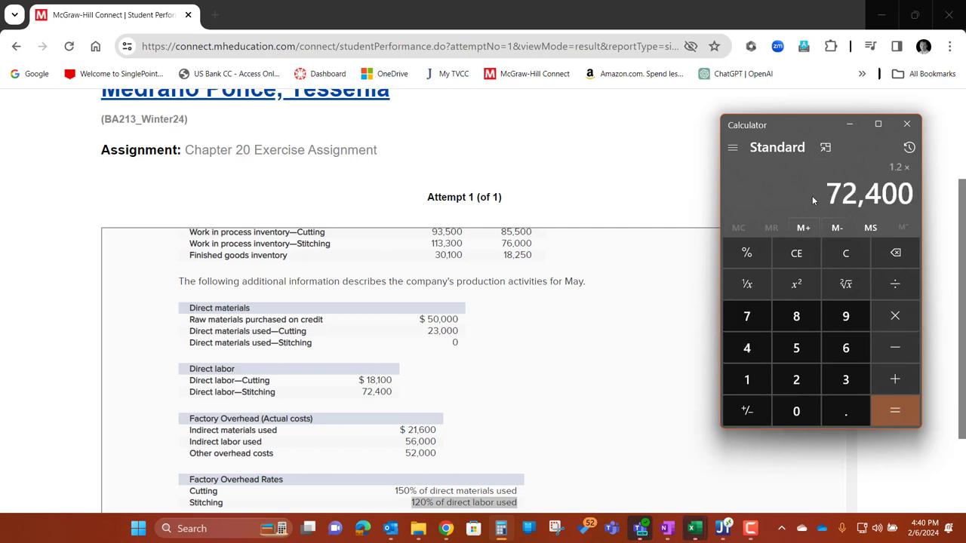
key("Return")
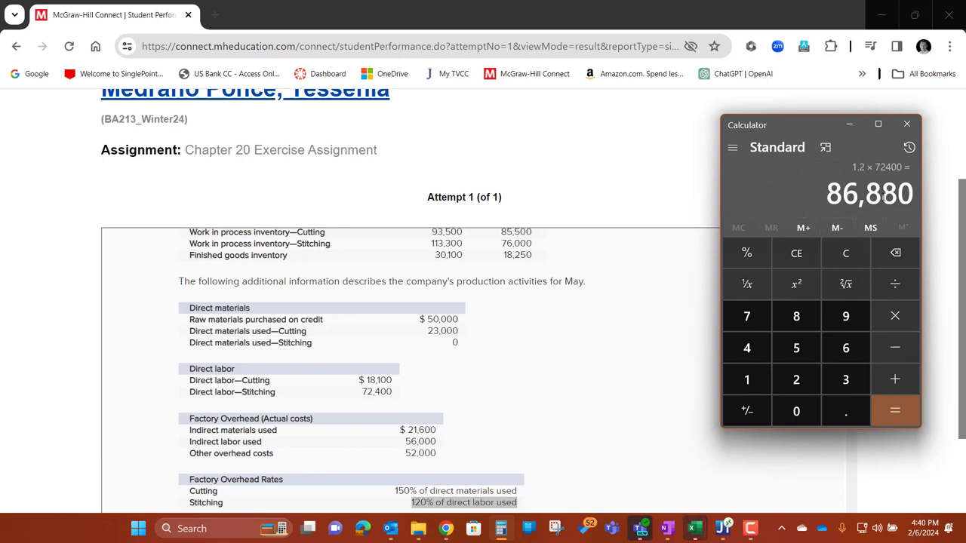
- Add the earlier Stitching subtotal of 269,300 to the applied overhead, checking the subtotal in the calculation history
left_click(893, 381)
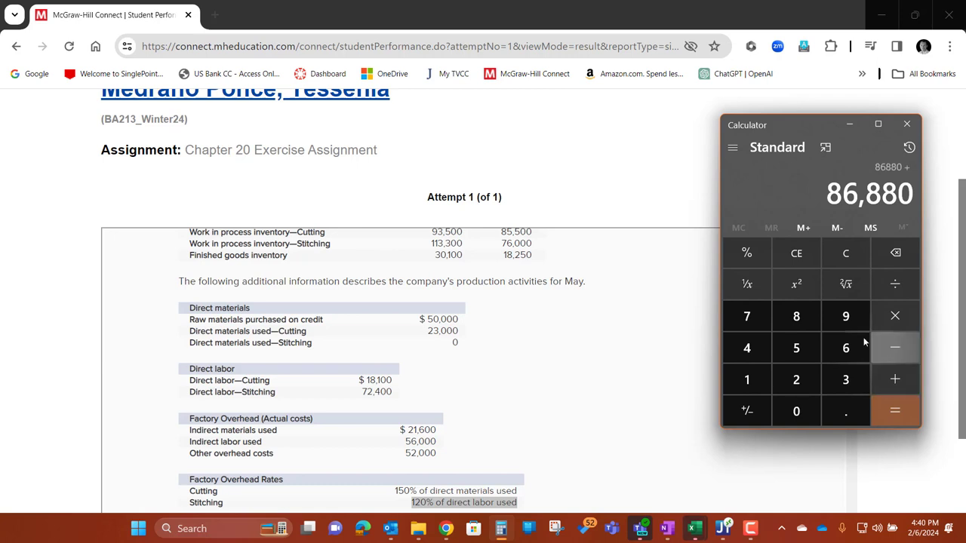
left_click(908, 147)
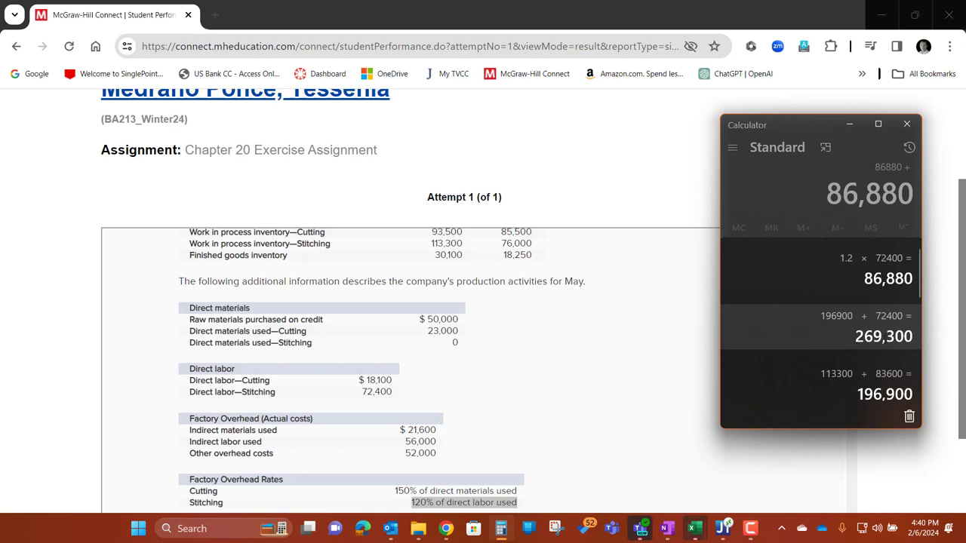
left_click(806, 187)
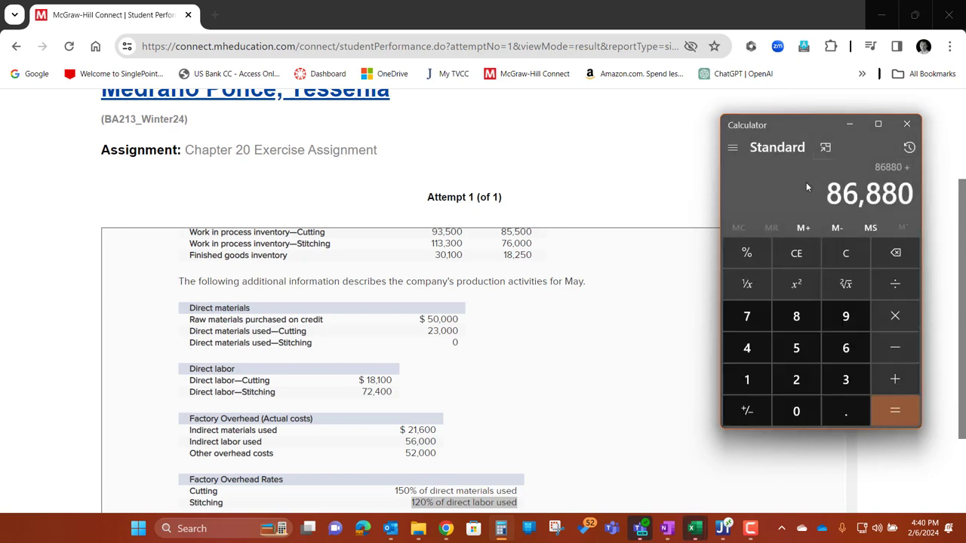
type("269")
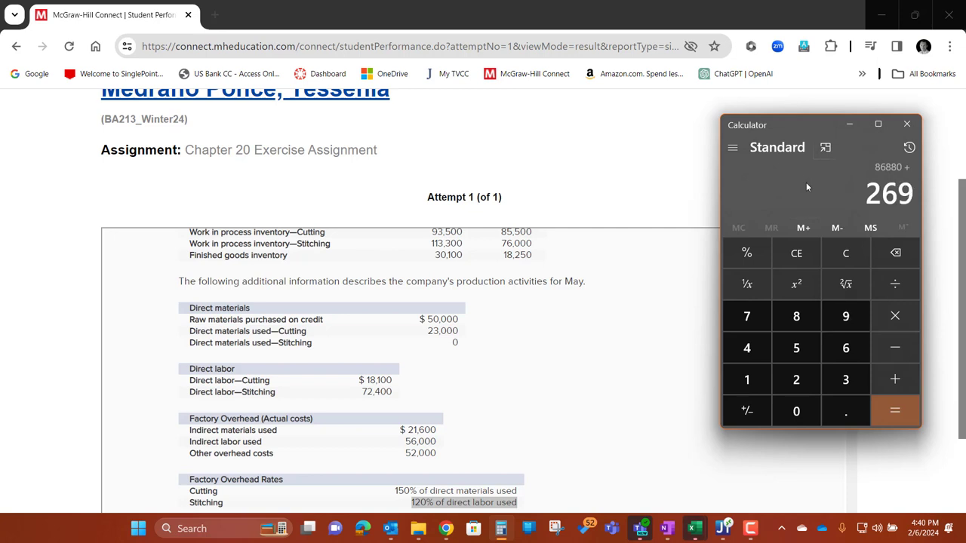
type(",300")
key("ctrl+h")
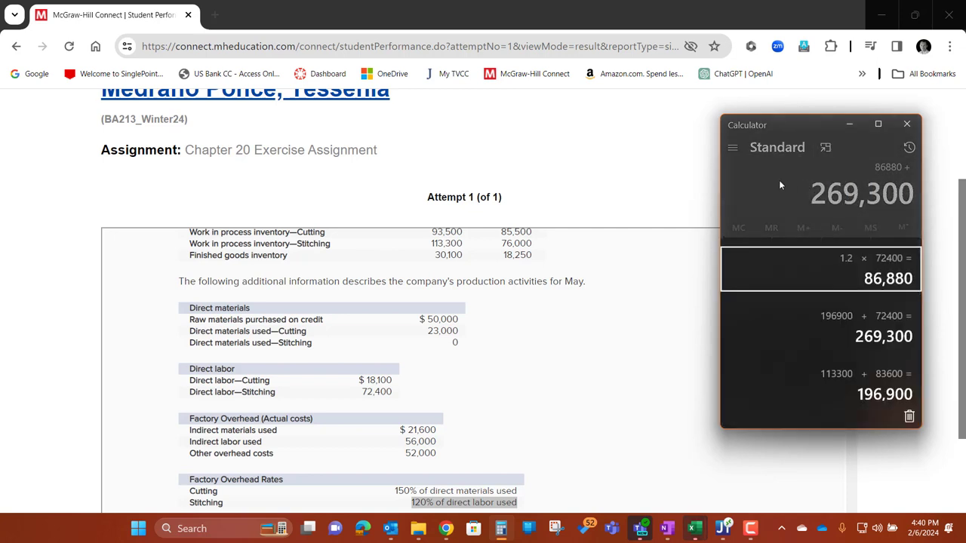
key("ctrl+h")
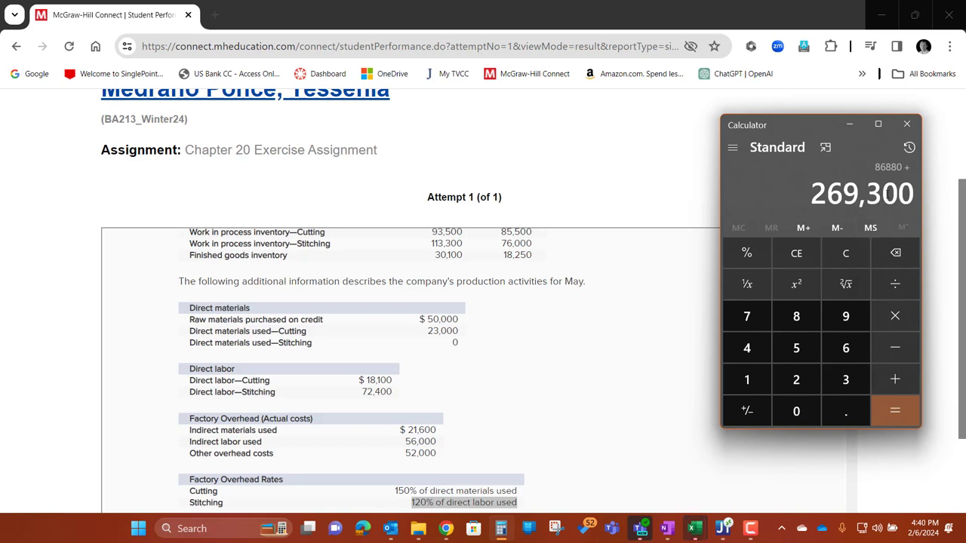
left_click(908, 412)
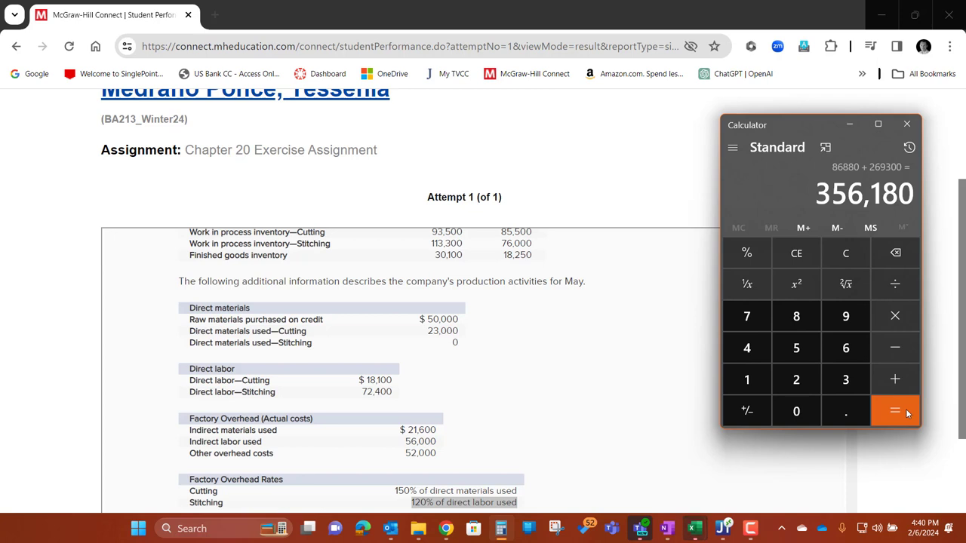
- Subtract Stitching's ending work in process of 76,000 from the running total to get the costs transferred to finished goods
left_click(893, 345)
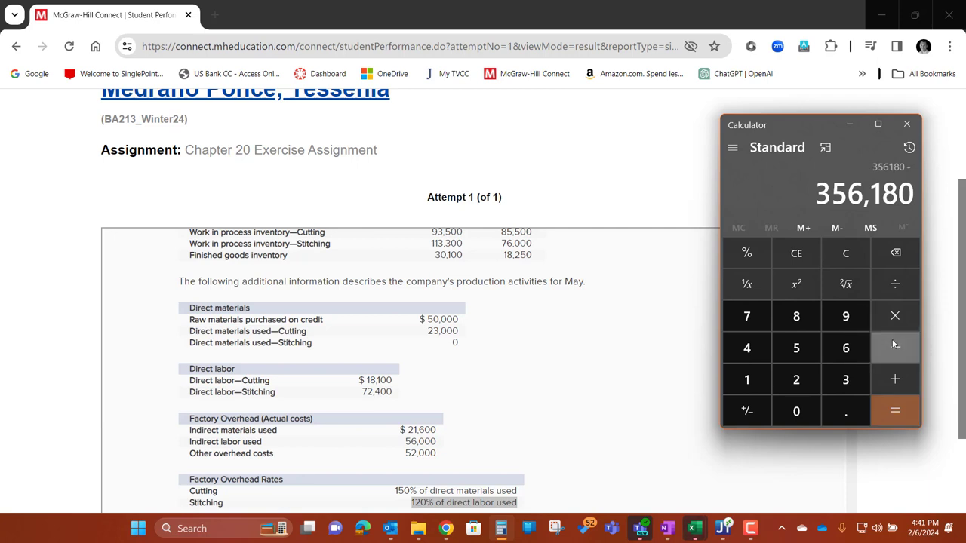
type("760000")
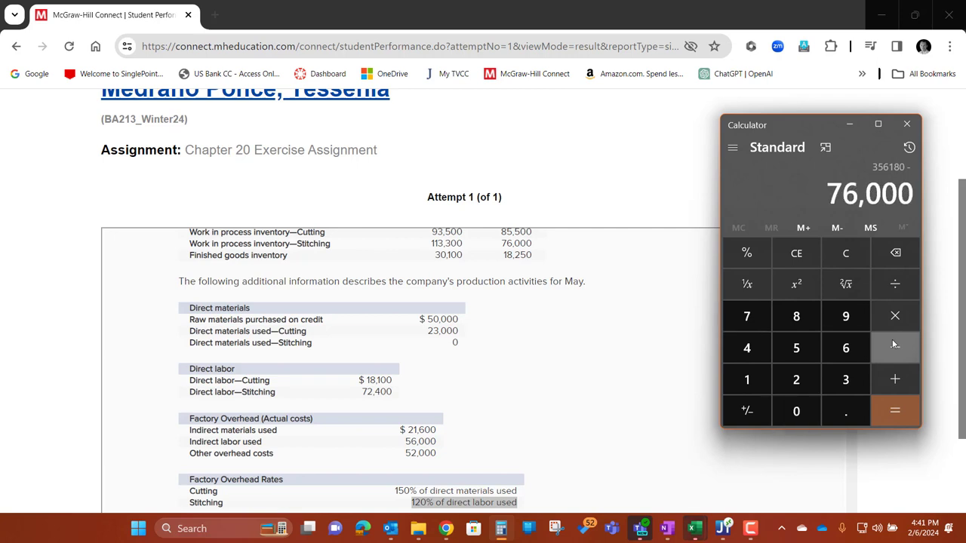
key("Return")
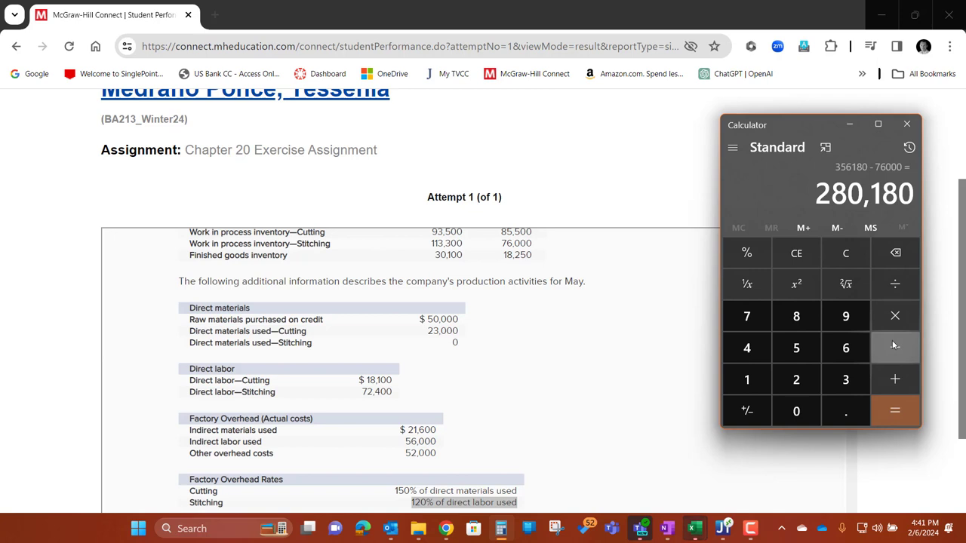
- Clear the calculator and start the cost of goods sold calculation with the beginning finished goods inventory of 30,100, checking the required amounts
left_click(845, 254)
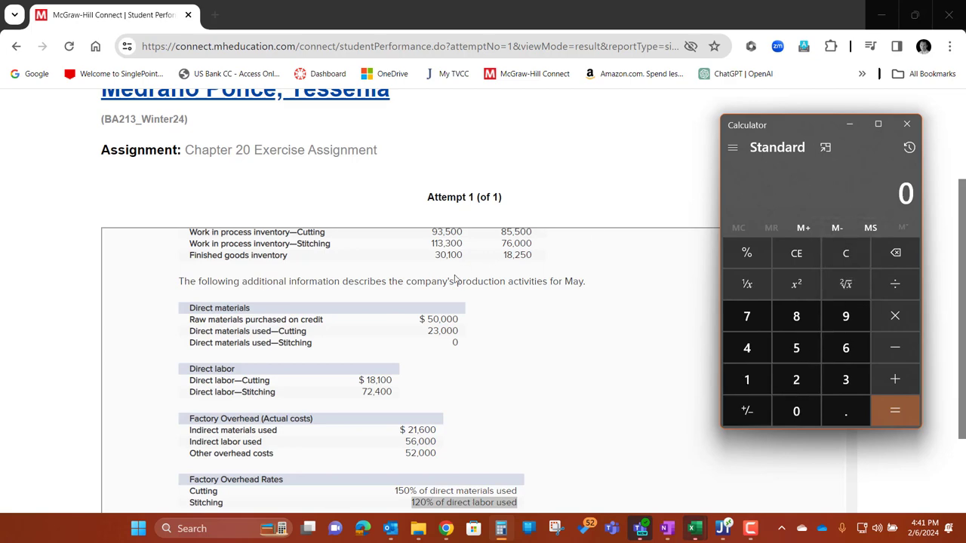
scroll(418, 365, "down", 1)
scroll(418, 365, "down", 5)
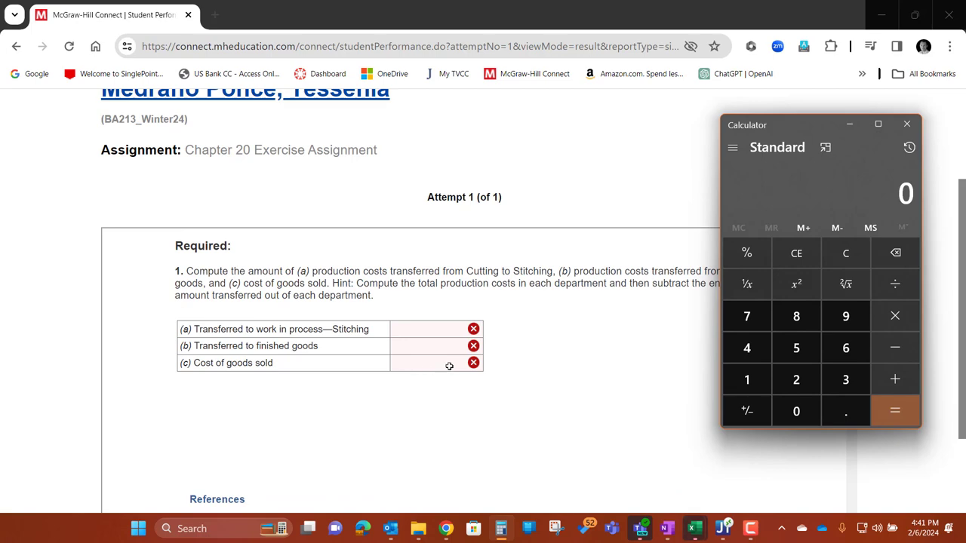
scroll(526, 261, "up", 4)
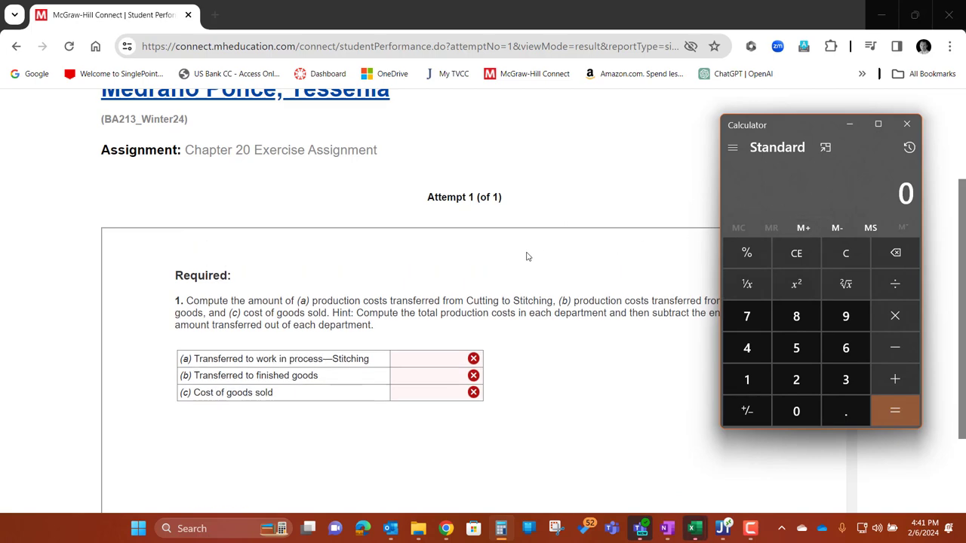
scroll(526, 261, "up", 4)
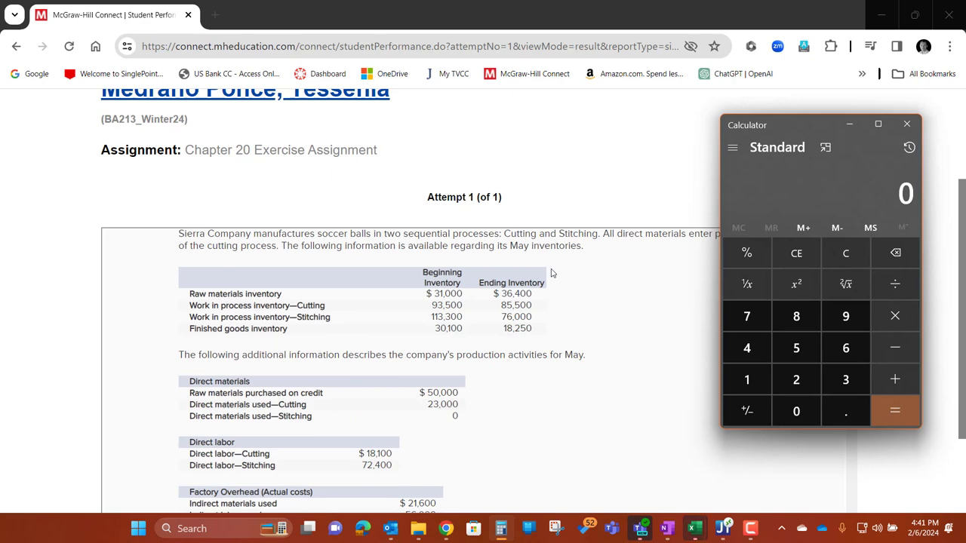
scroll(562, 273, "down", 1)
scroll(562, 272, "up", 1)
type("30,100")
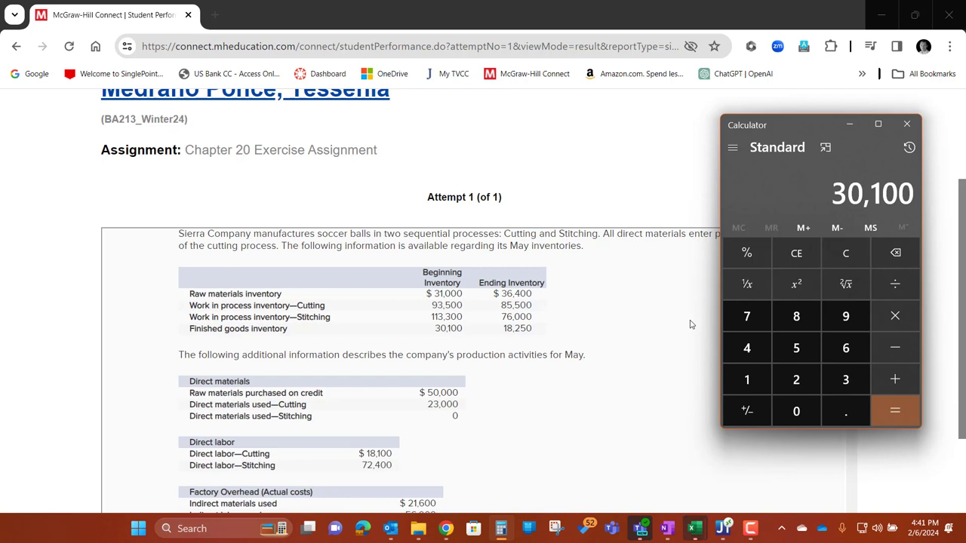
key("plus")
- Add the 280,180 transferred to finished goods to the beginning inventory, verifying the transferred amount in the calculation history
left_click(909, 148)
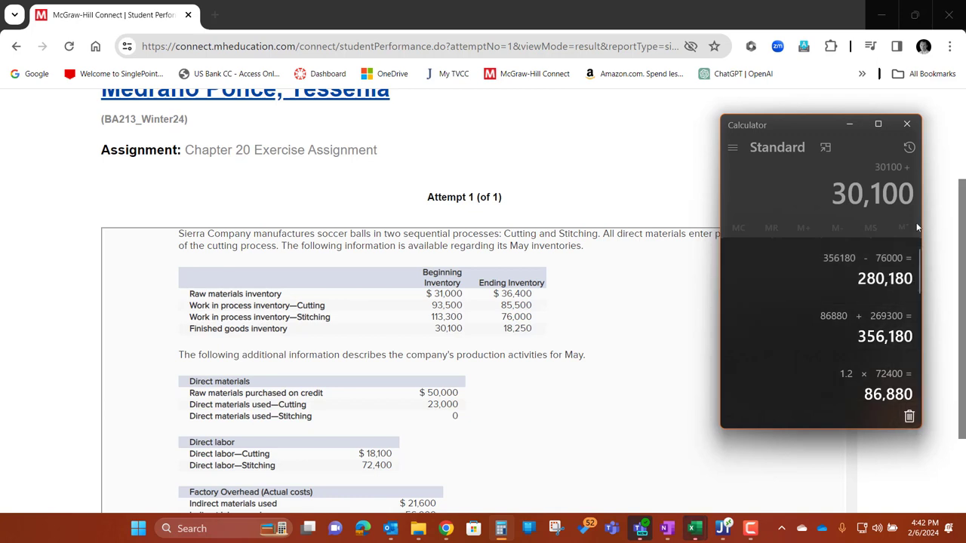
left_click(814, 190)
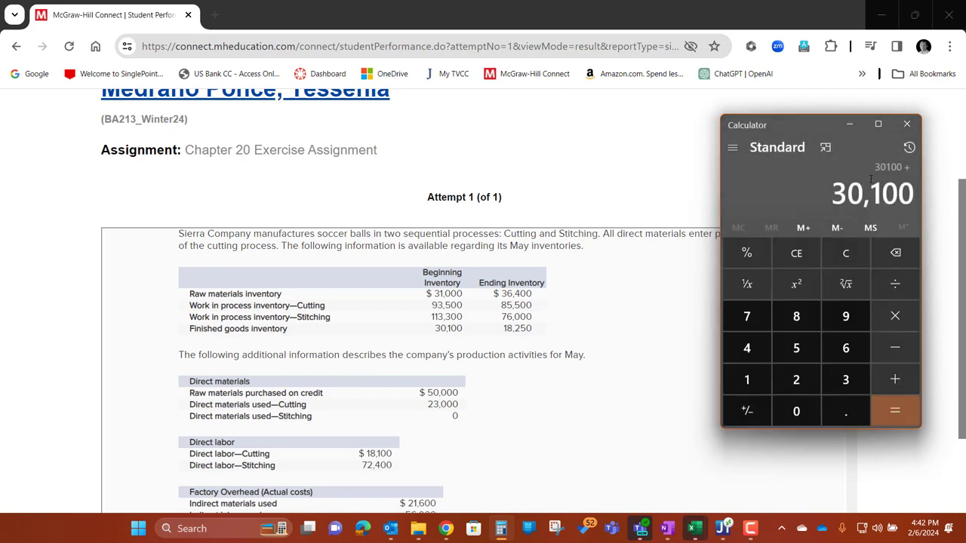
type("280")
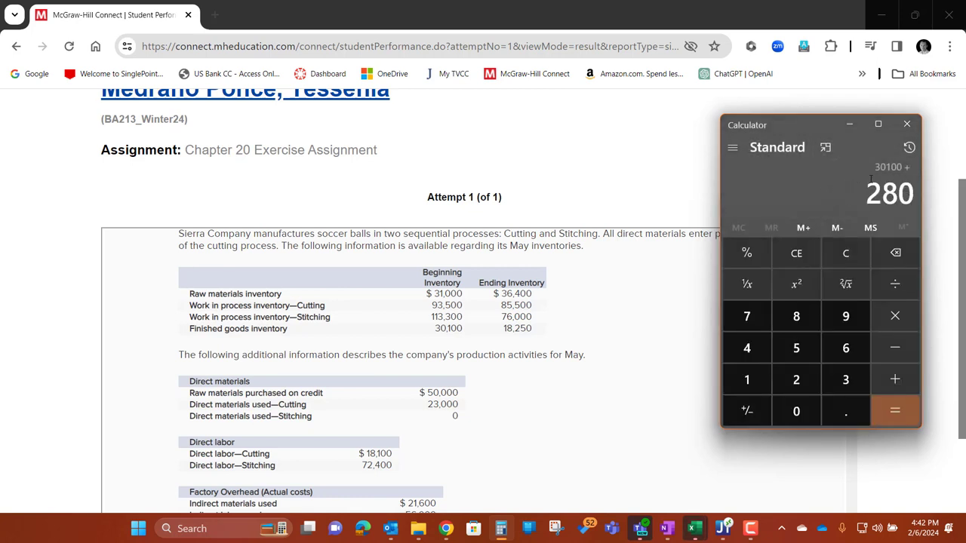
type(",180")
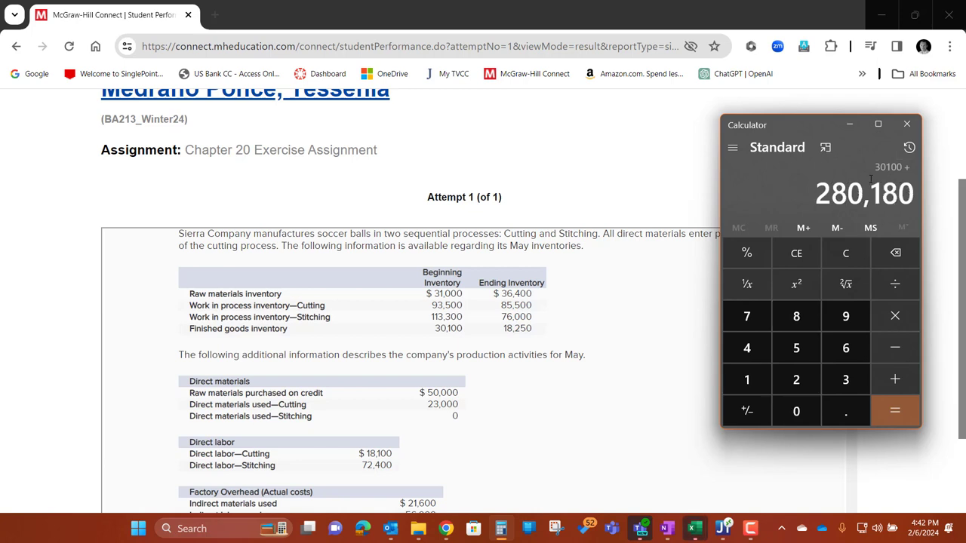
key("ctrl+h")
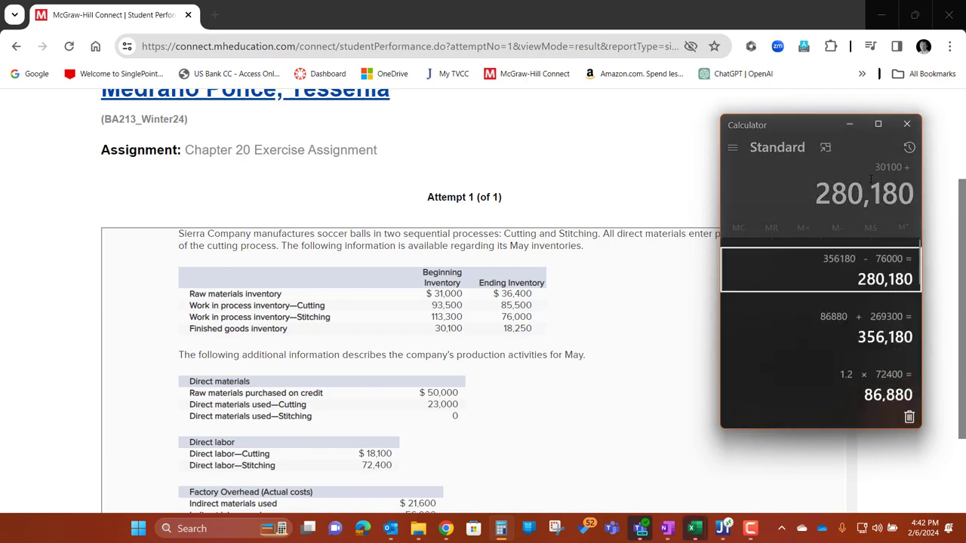
left_click(774, 182)
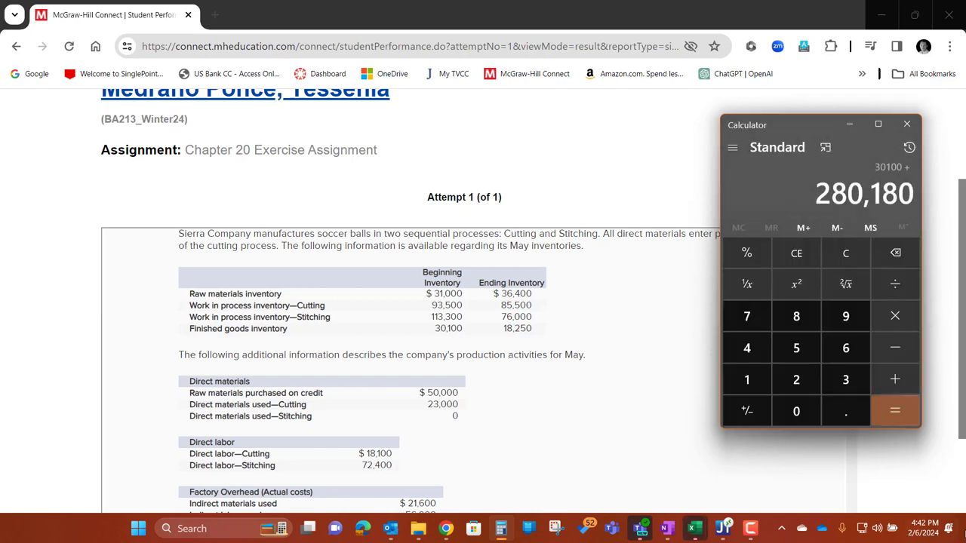
left_click(896, 413)
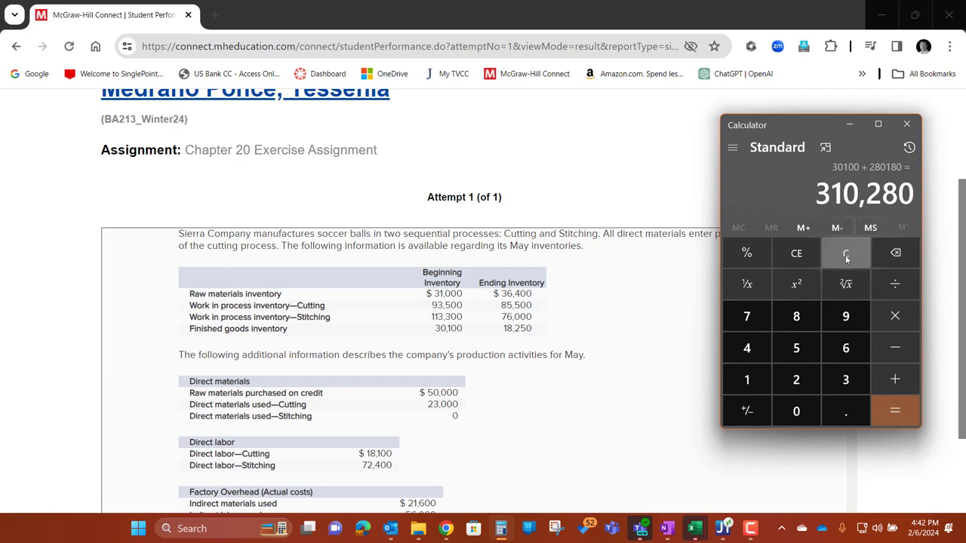
- Subtract the ending finished goods inventory of 18,250 to compute cost of goods sold, and return to the problem's answer table
left_click(894, 346)
type("18")
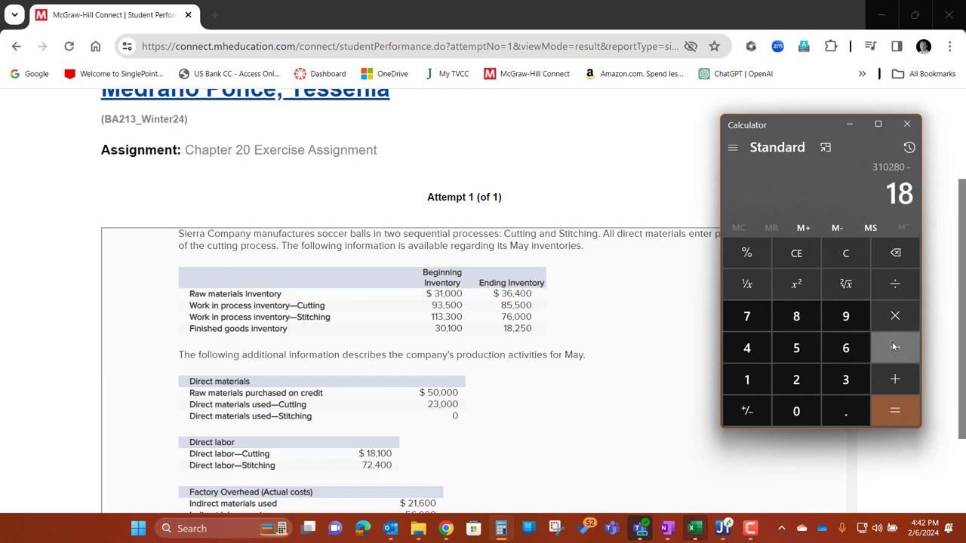
type(",250")
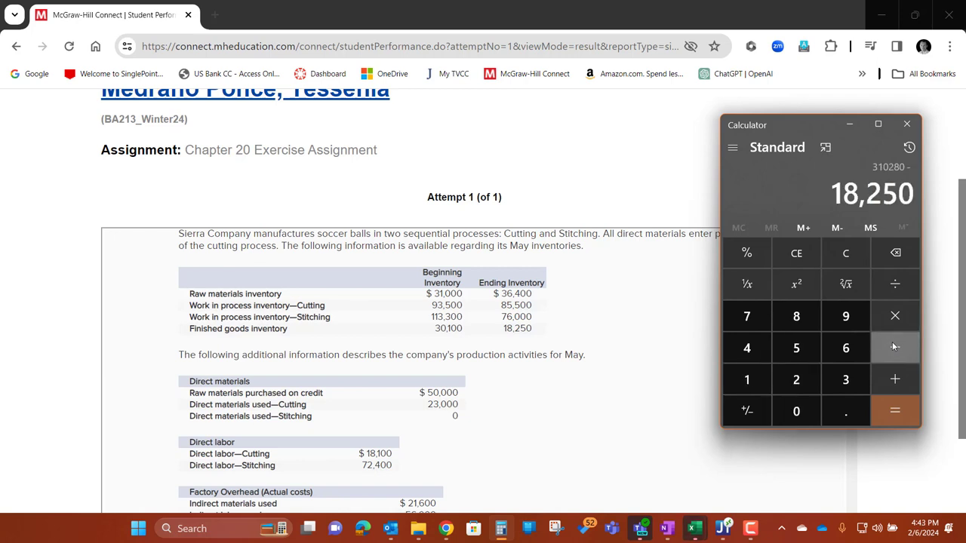
key("Return")
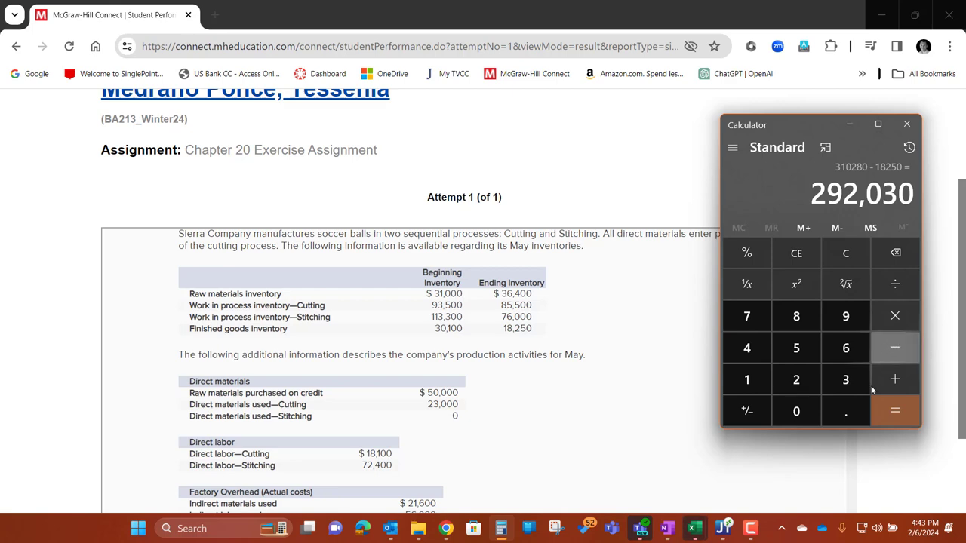
scroll(548, 391, "down", 10)
scroll(253, 365, "down", 4)
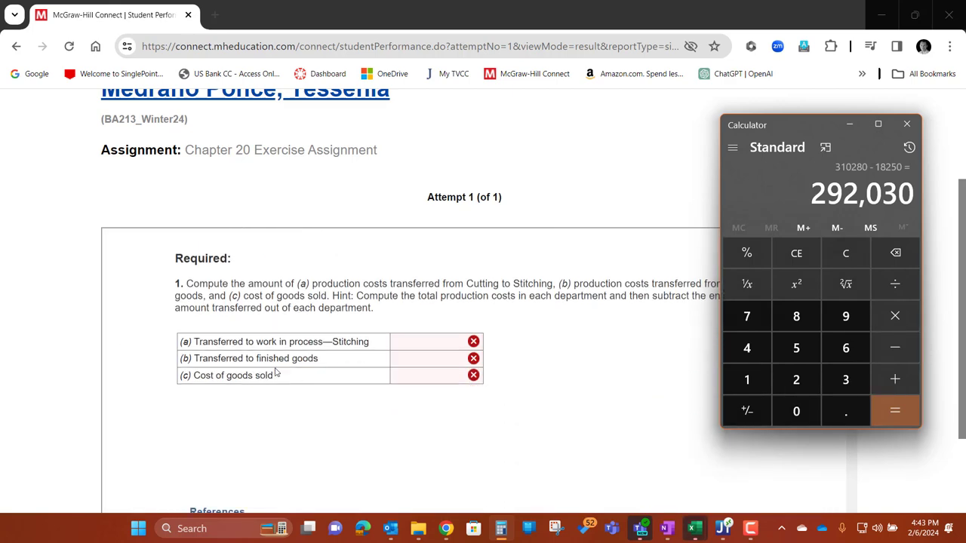
scroll(257, 451, "up", 2)
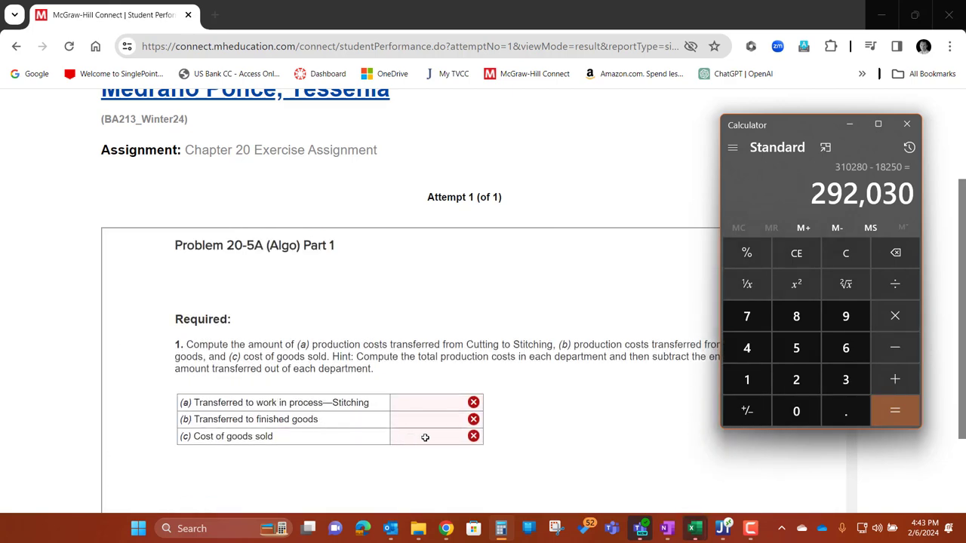